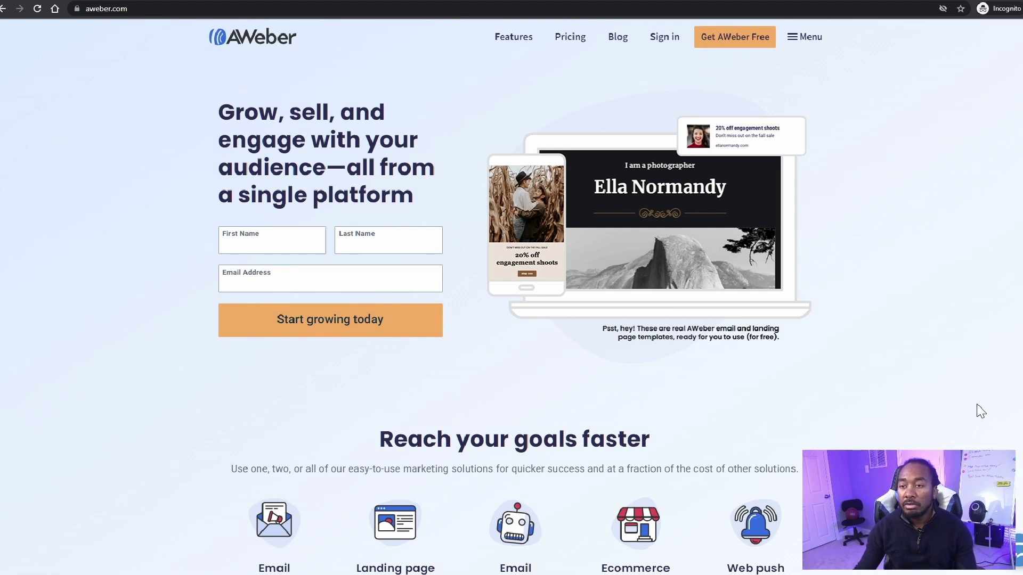
scroll(438, 354, down, 3)
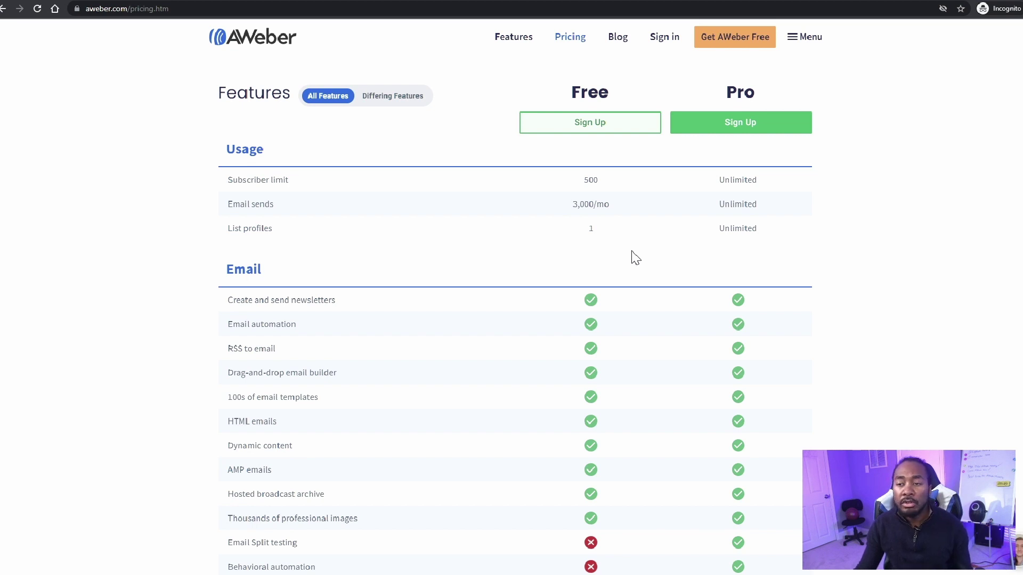
scroll(636, 258, down, 1)
scroll(636, 258, up, 1)
scroll(636, 258, up, 1)
scroll(635, 258, down, 2)
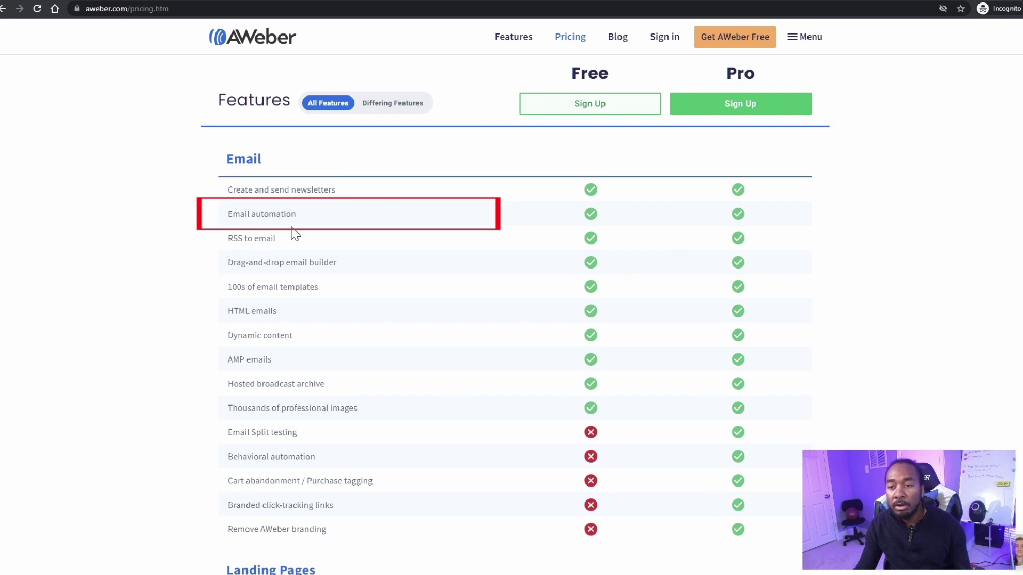
scroll(326, 279, down, 1)
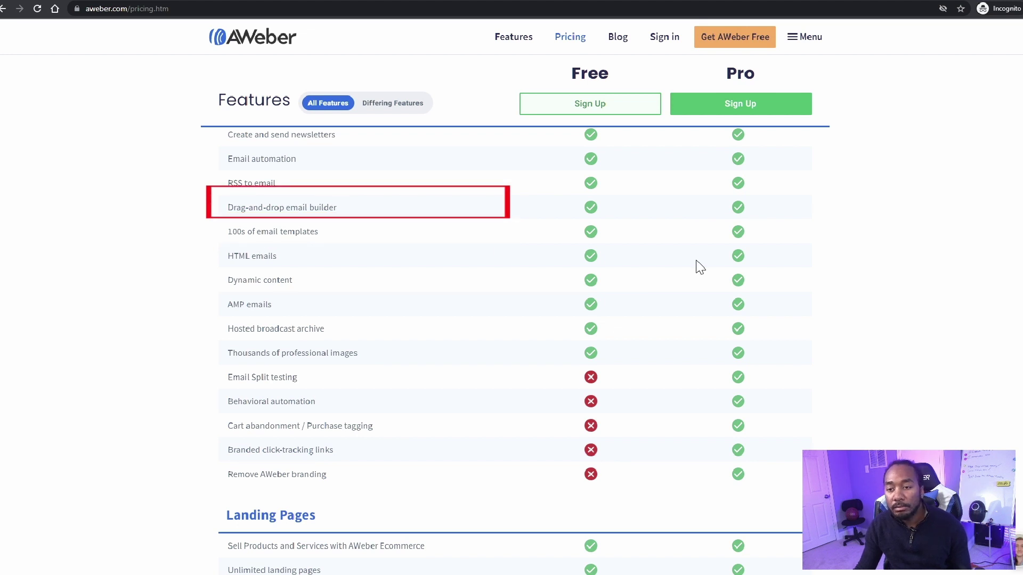
scroll(696, 267, down, 1)
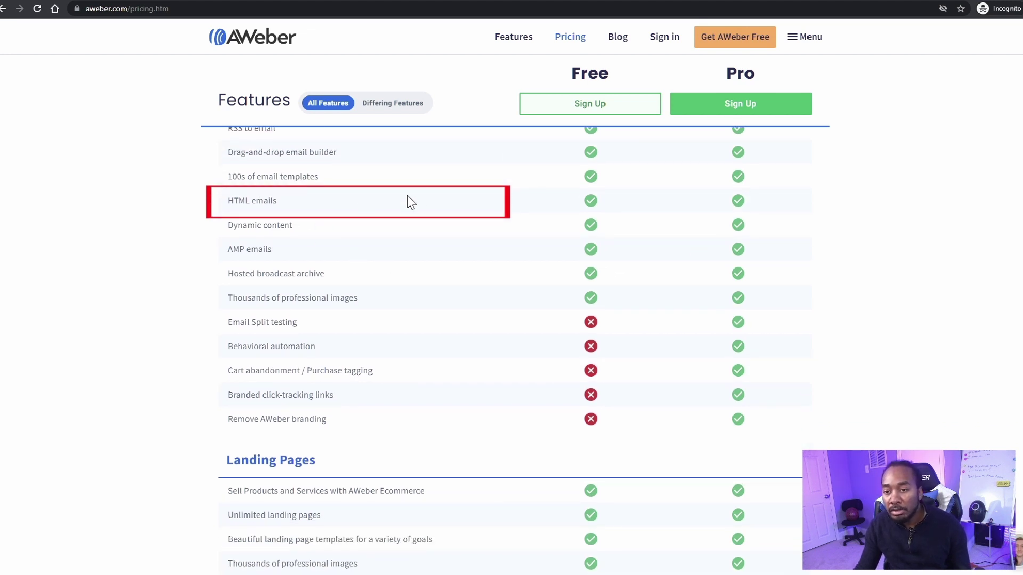
scroll(387, 241, down, 1)
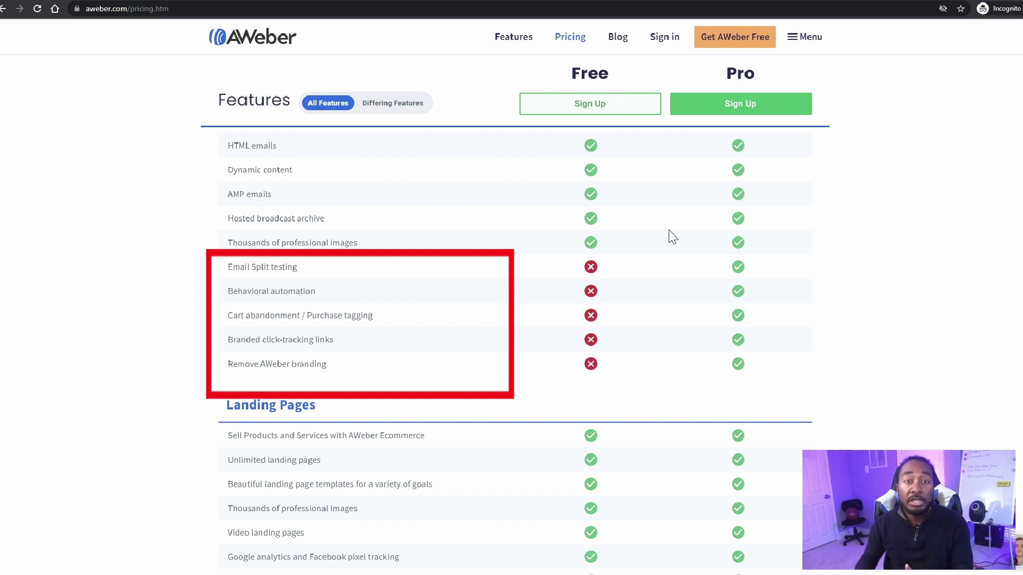
scroll(442, 354, down, 1)
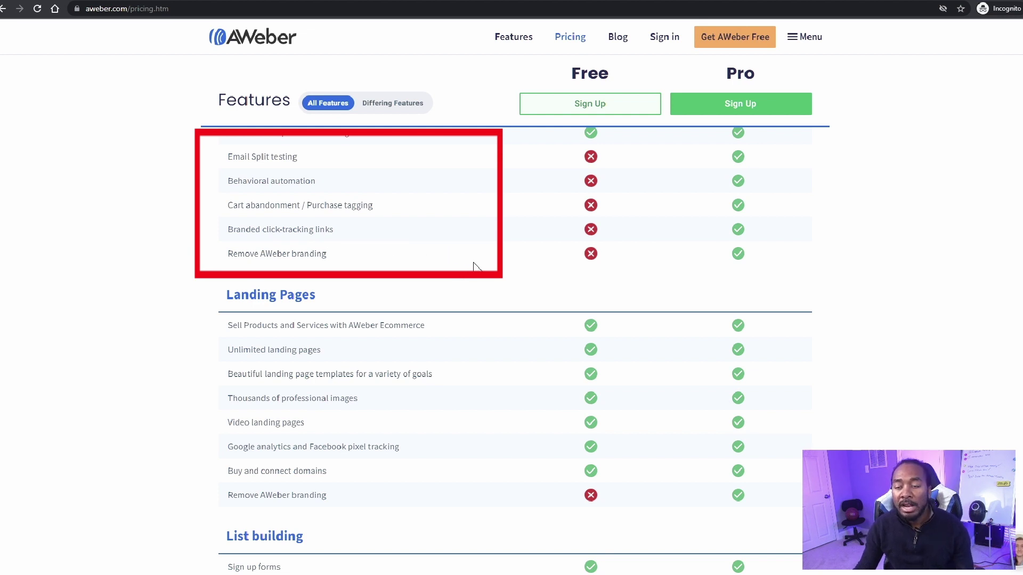
scroll(487, 271, down, 1)
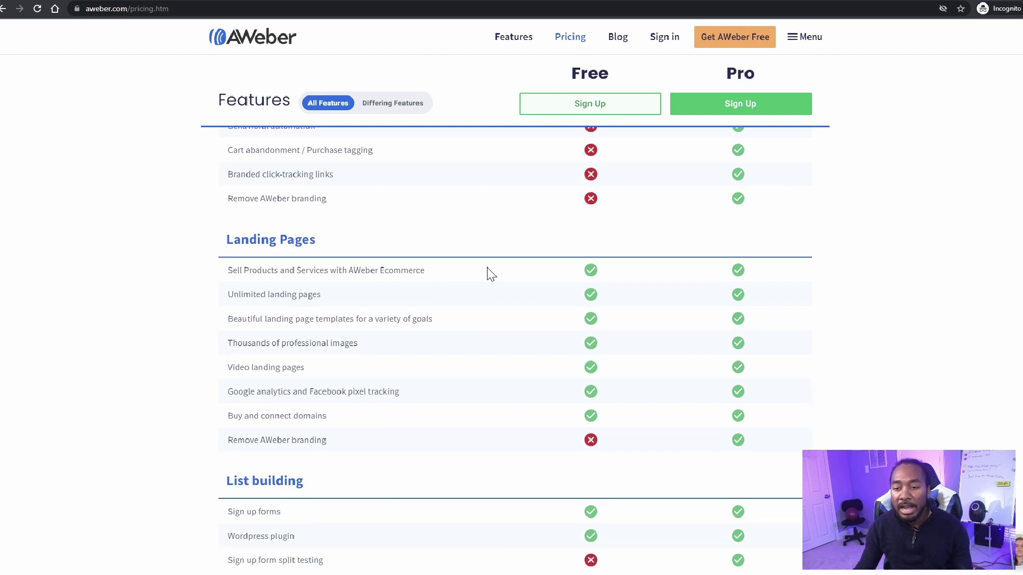
scroll(488, 274, down, 1)
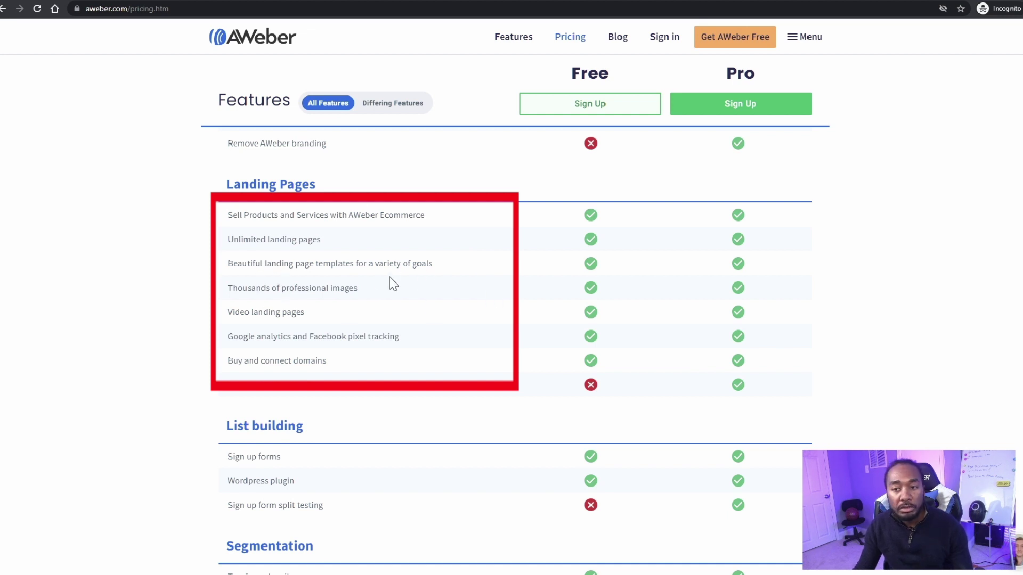
scroll(431, 280, down, 1)
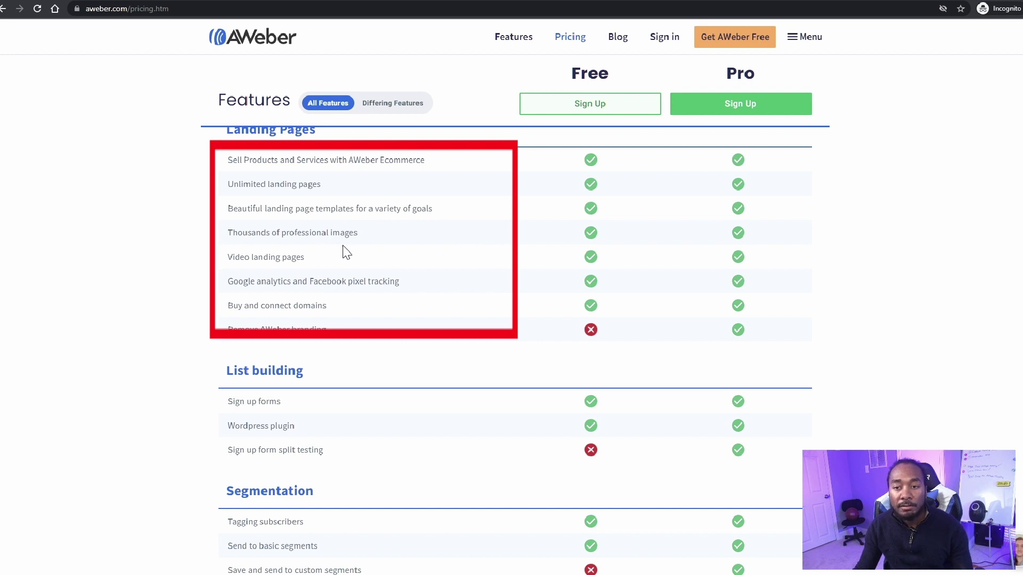
scroll(447, 269, down, 1)
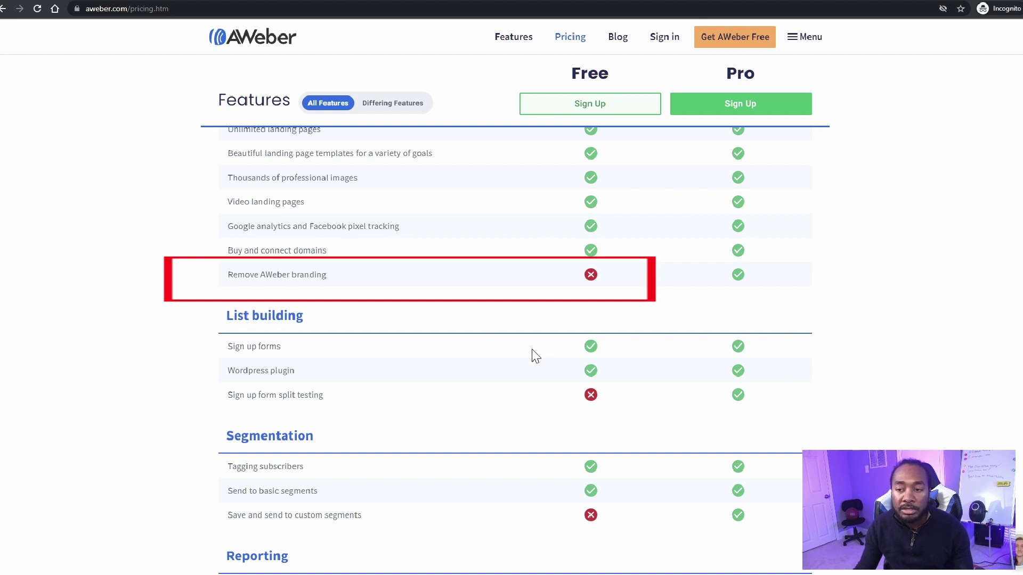
scroll(537, 356, down, 2)
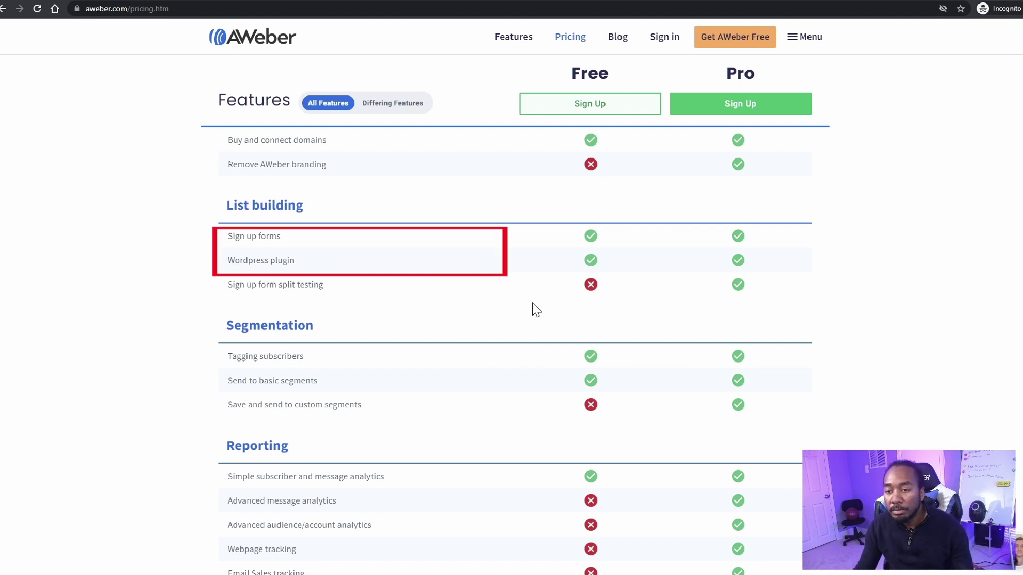
scroll(534, 309, down, 1)
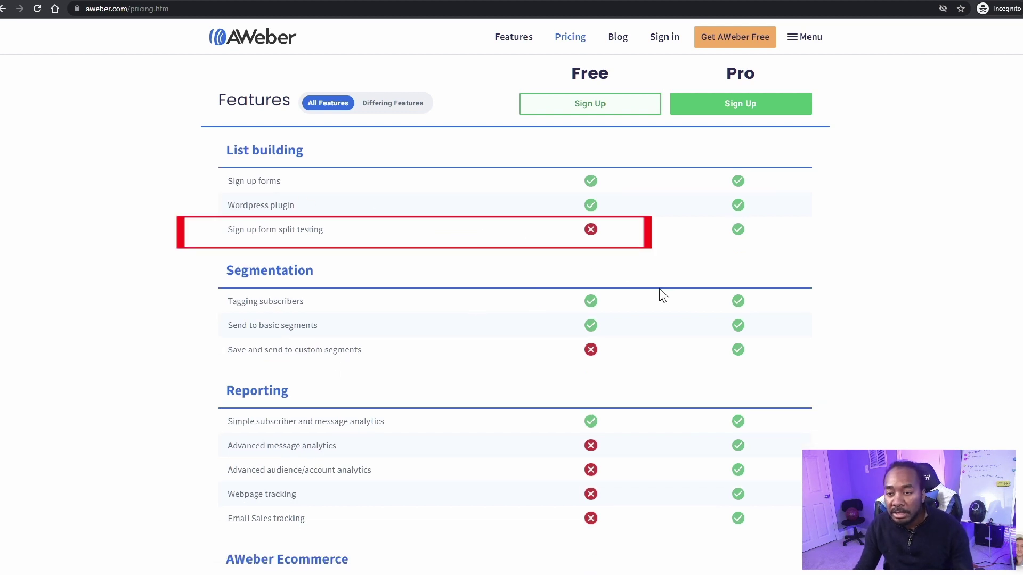
scroll(661, 294, down, 1)
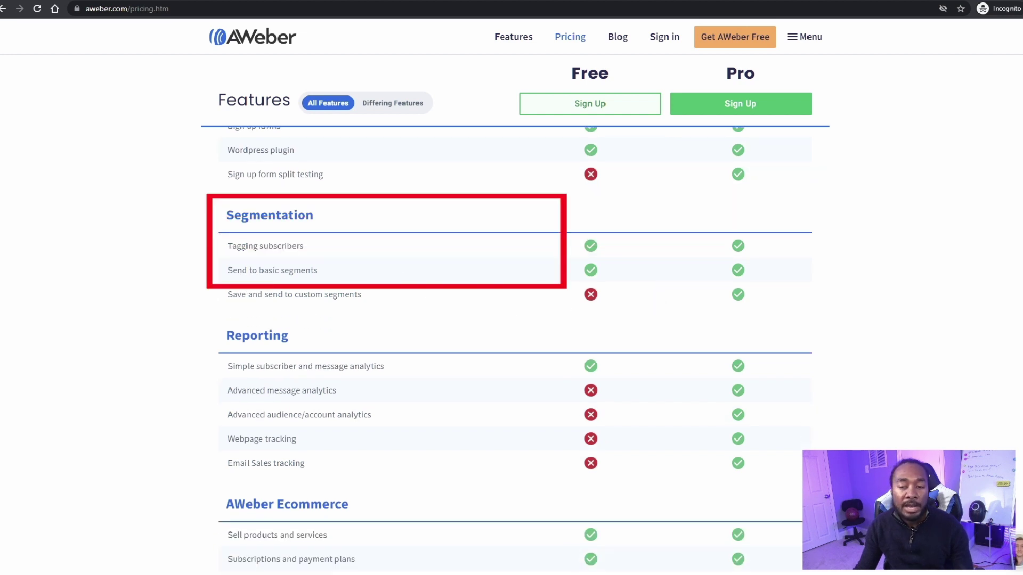
scroll(354, 299, down, 2)
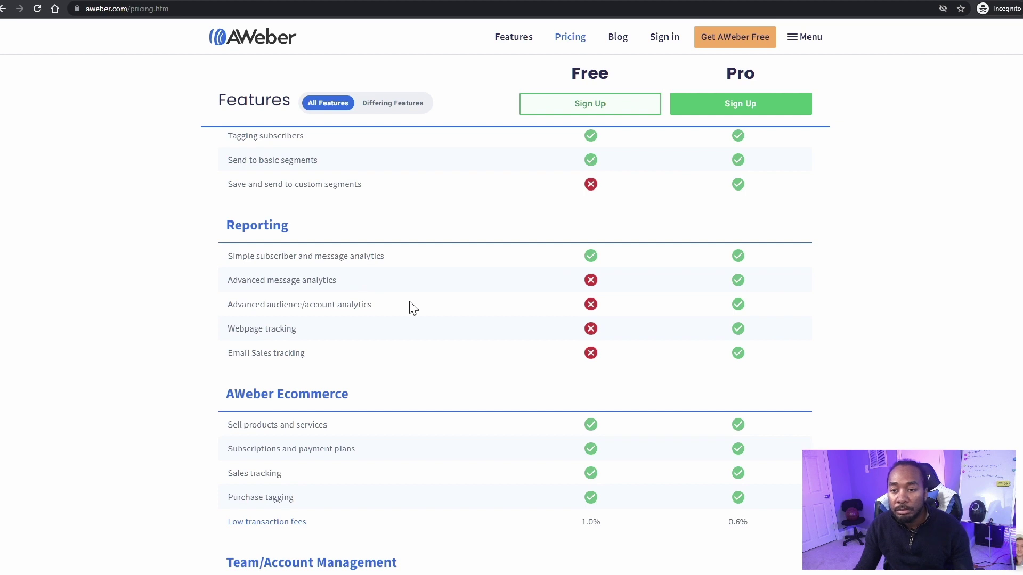
scroll(409, 308, down, 1)
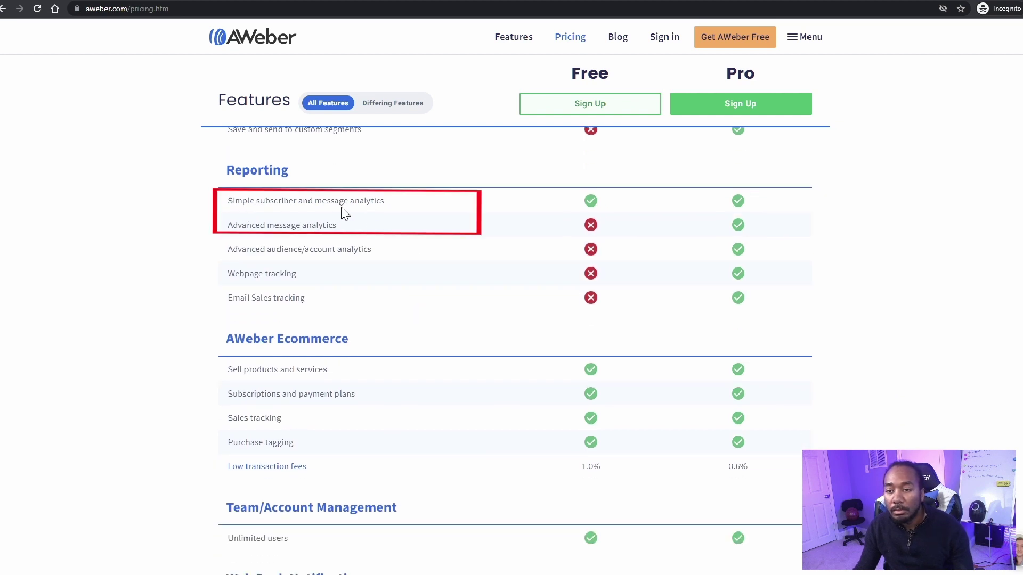
scroll(447, 247, down, 1)
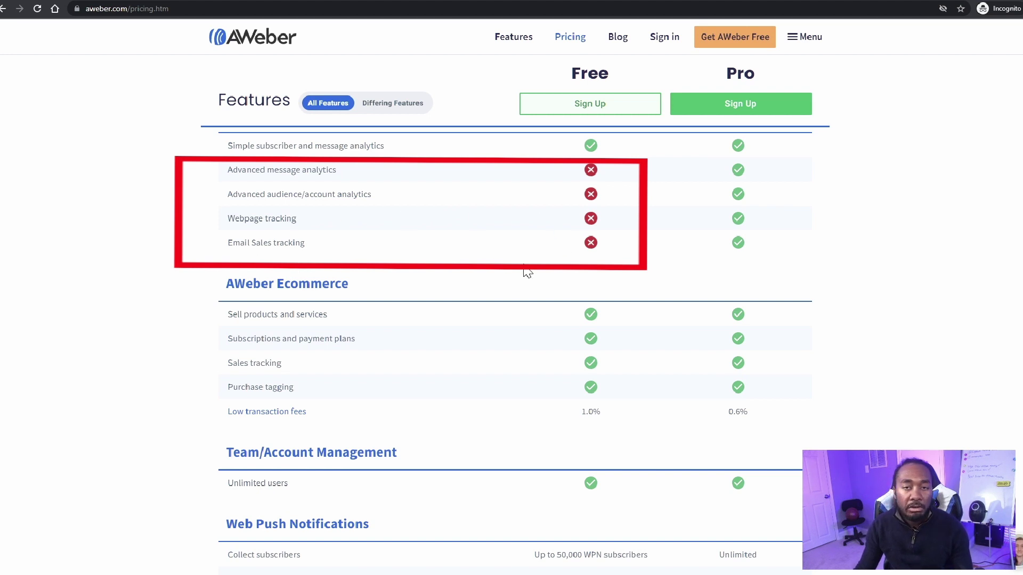
scroll(528, 272, down, 2)
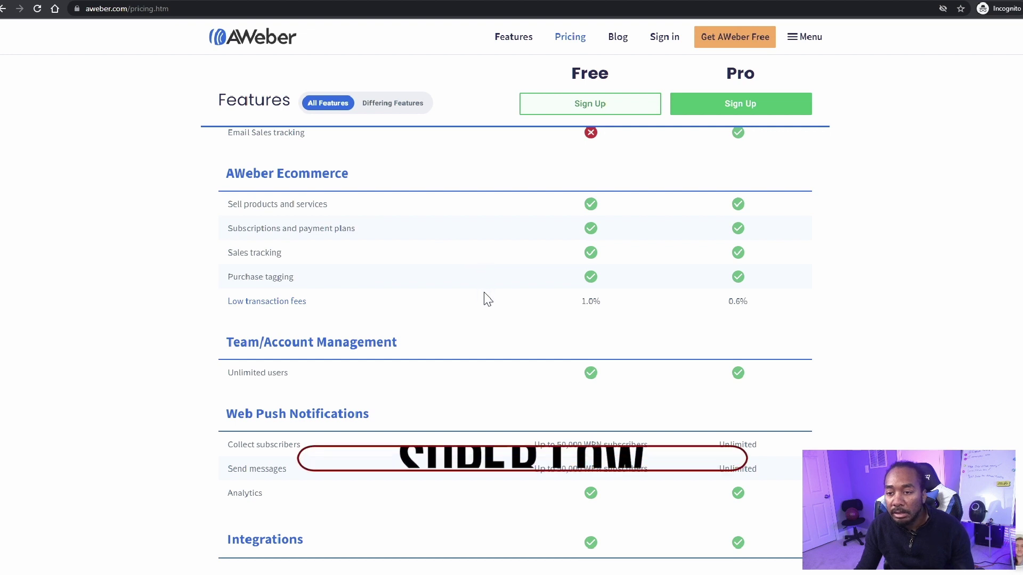
- Review the Free plan's 1.0% transaction fee and Free Migration row, then start its sign-up
drag(616, 311, 592, 301)
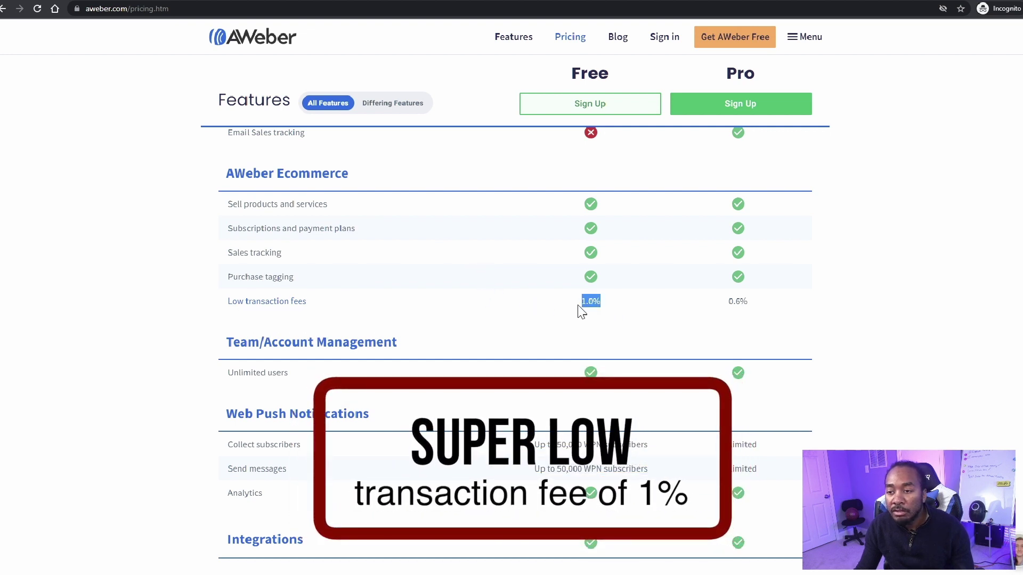
click(569, 317)
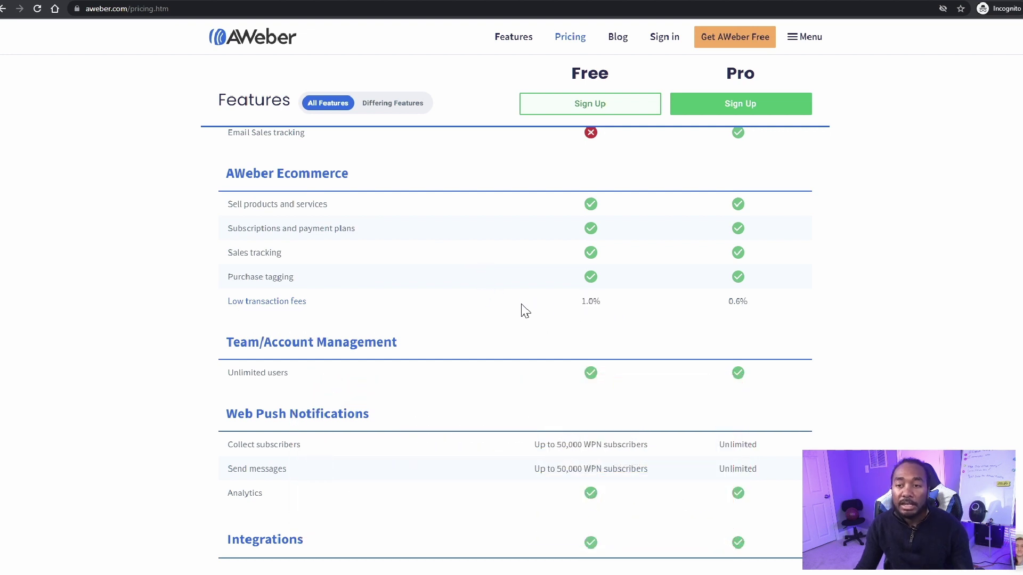
scroll(536, 302, down, 3)
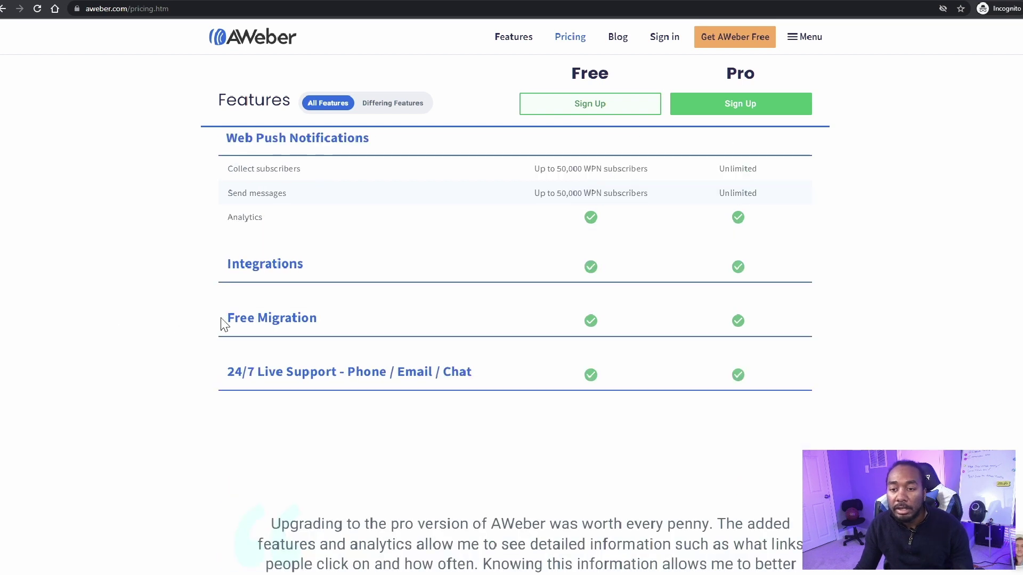
drag(327, 327, 212, 327)
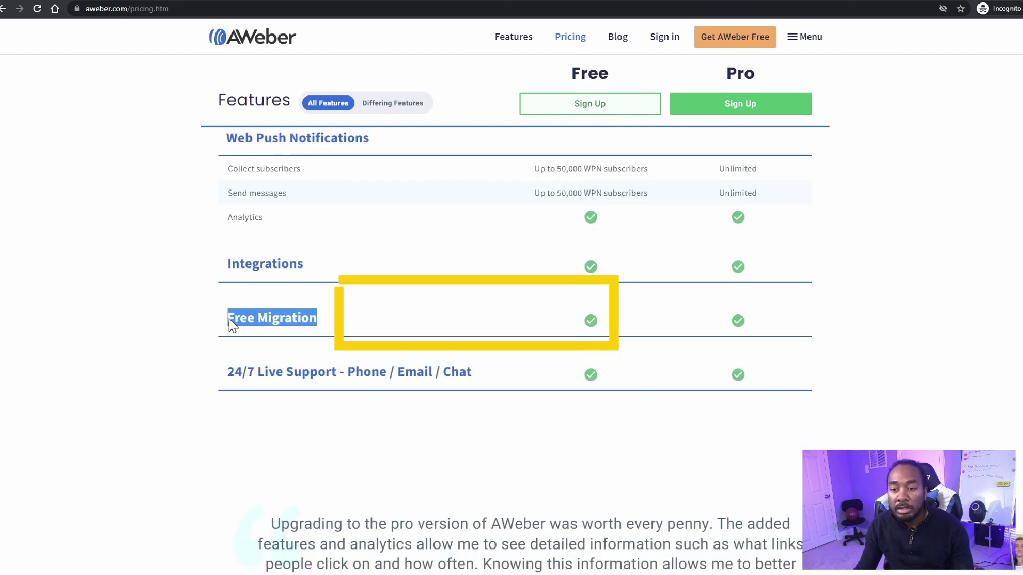
click(477, 330)
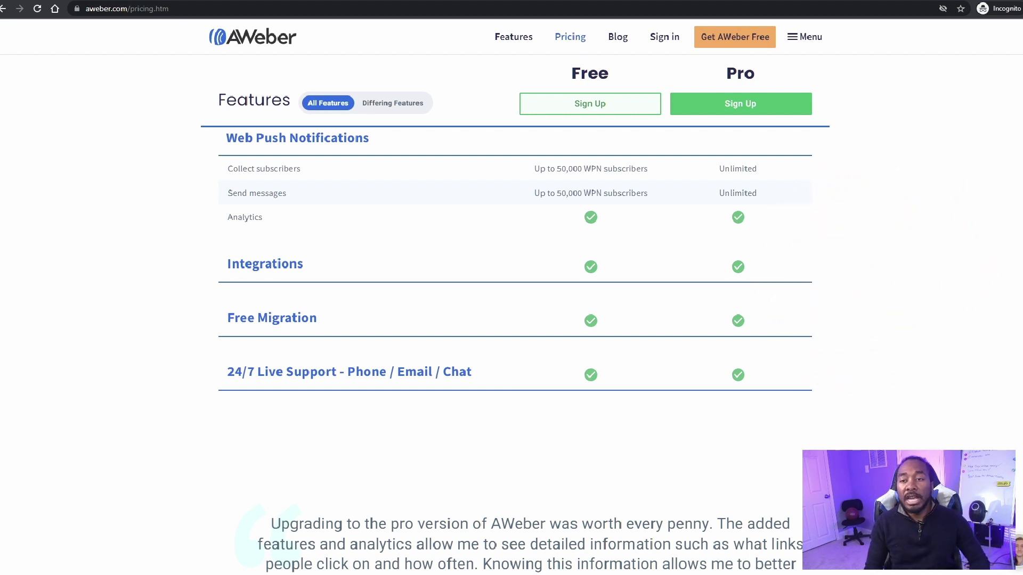
click(545, 104)
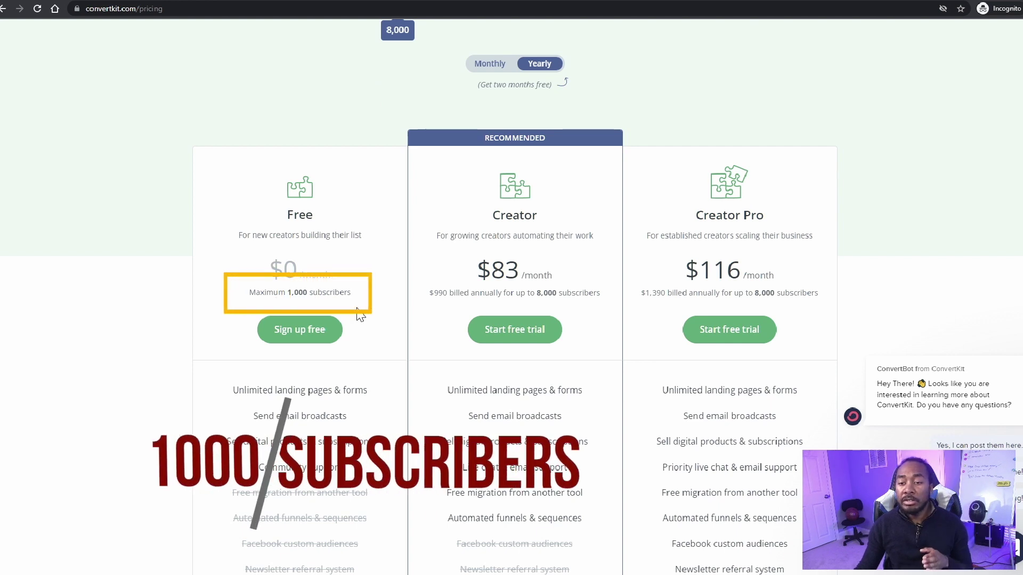
scroll(358, 317, down, 1)
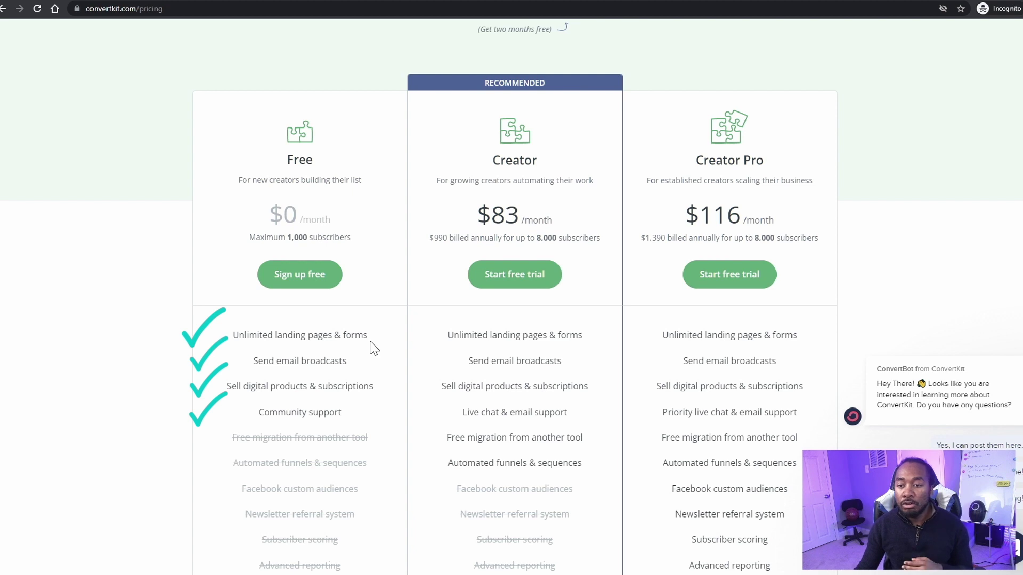
scroll(370, 348, down, 1)
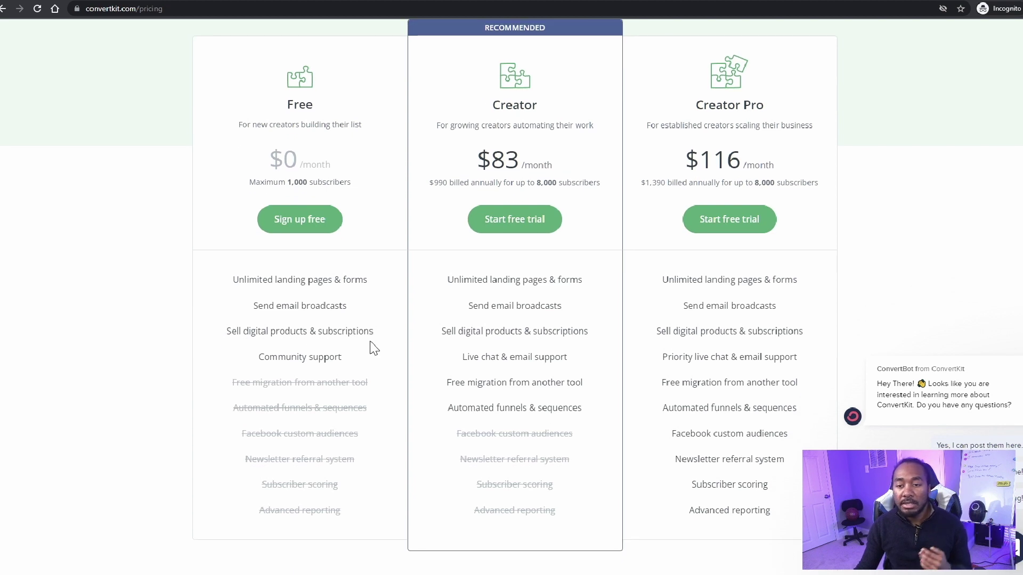
scroll(370, 347, down, 2)
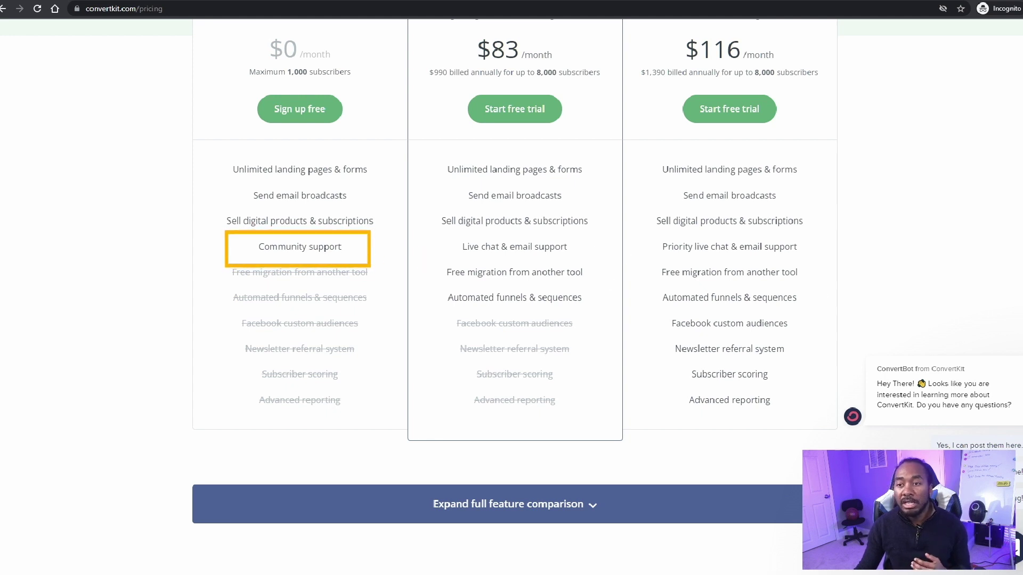
scroll(511, 319, down, 3)
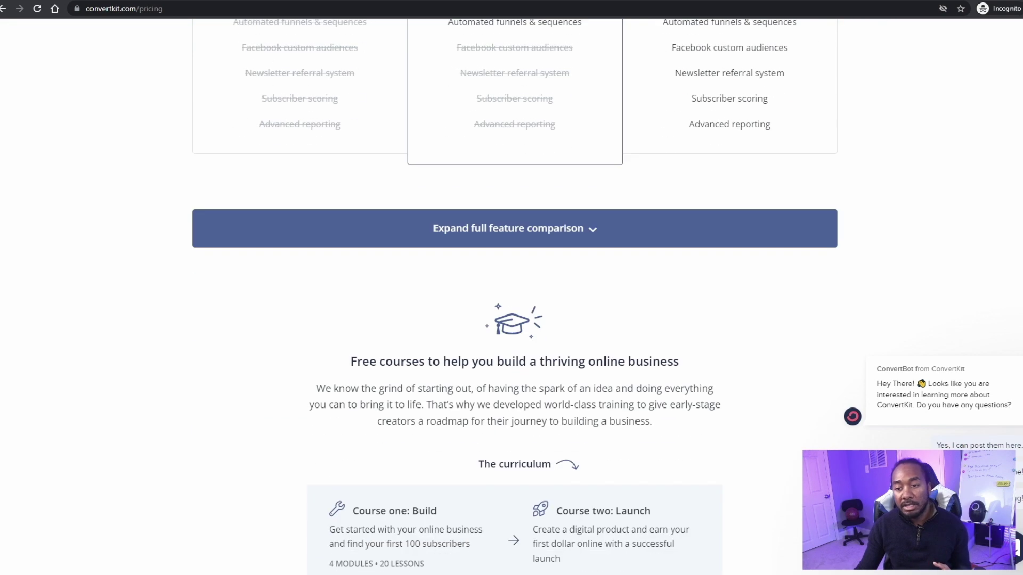
scroll(512, 320, down, 3)
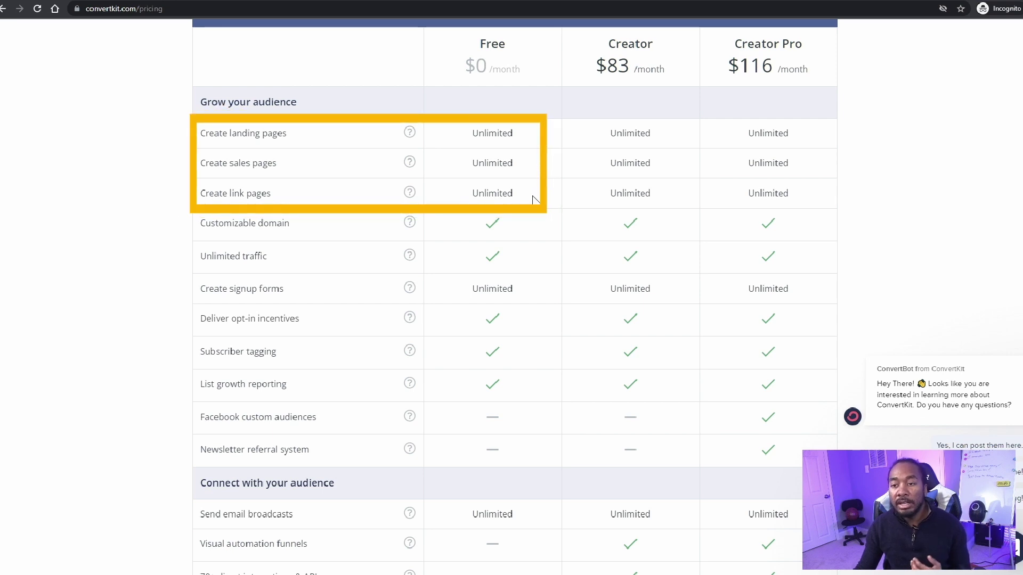
scroll(533, 207, down, 2)
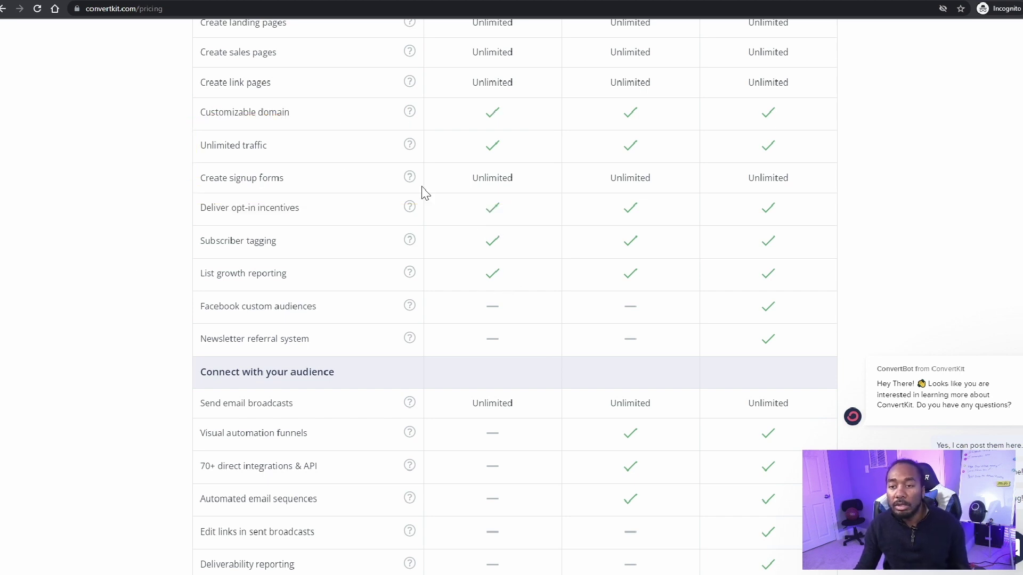
scroll(528, 192, down, 2)
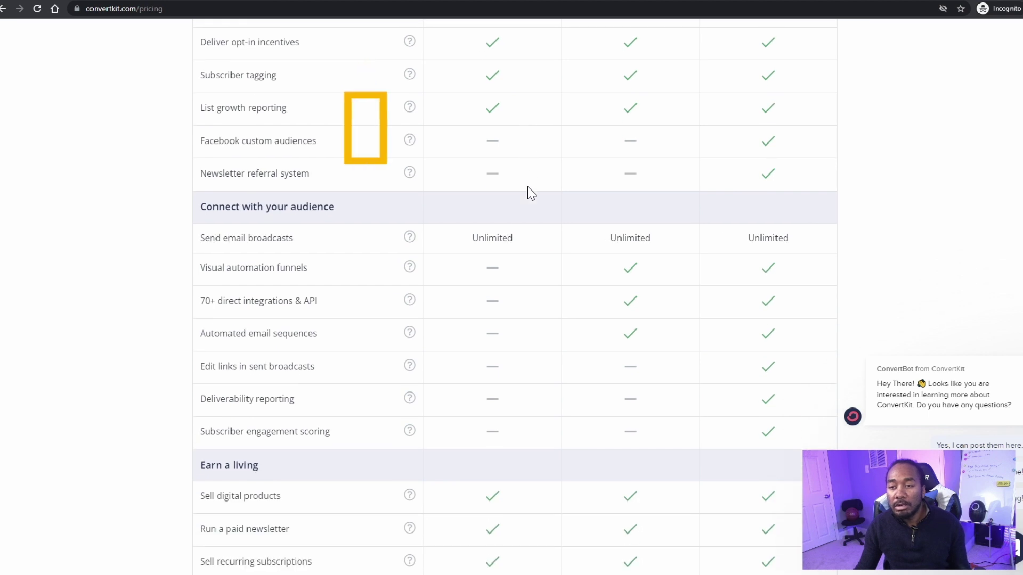
scroll(527, 192, down, 2)
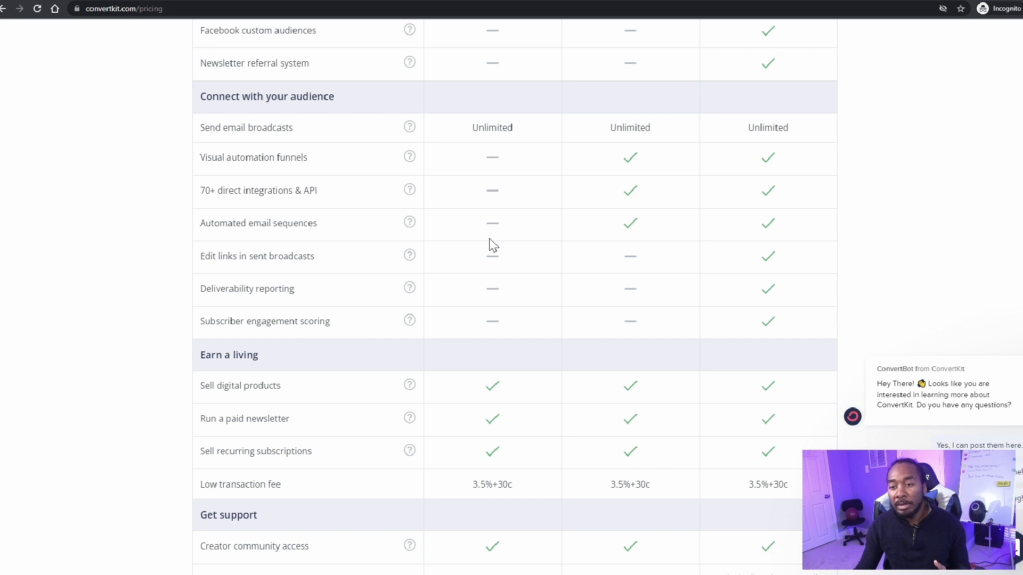
scroll(495, 242, down, 1)
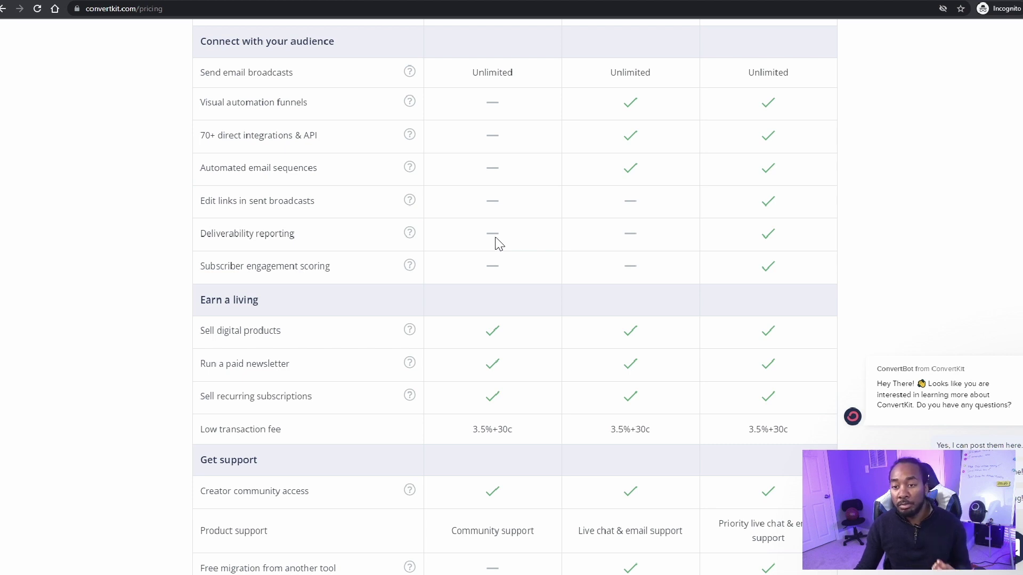
scroll(494, 242, down, 3)
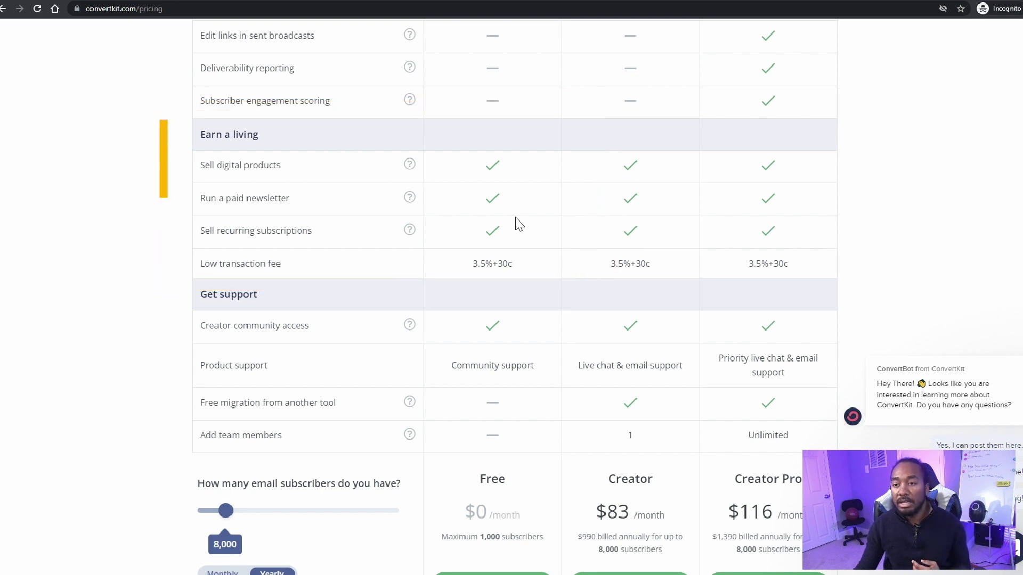
scroll(515, 224, down, 1)
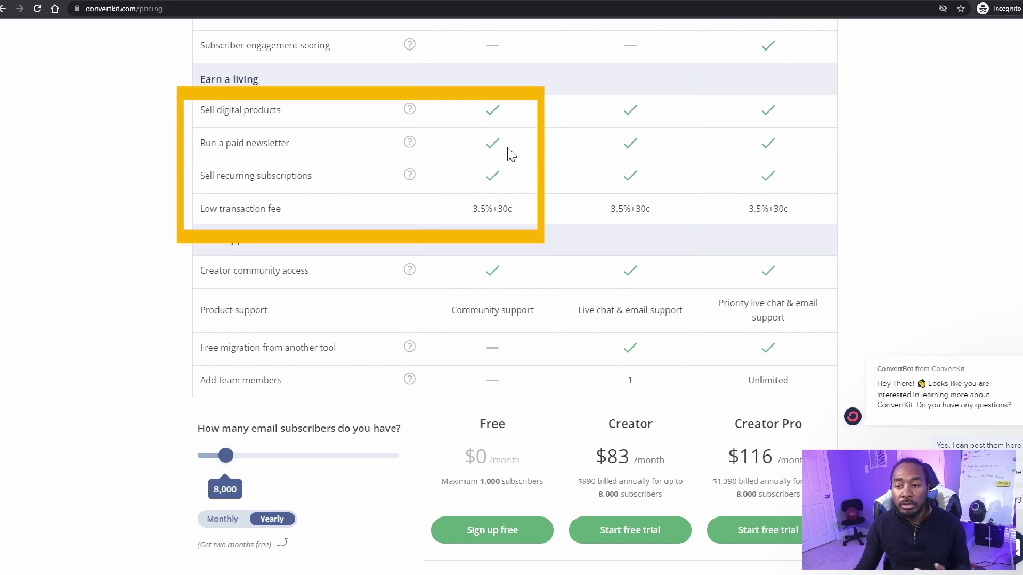
- Highlight the Free plan's 3.5%+30c transaction fee in the comparison table, then deselect it
drag(523, 220, 476, 221)
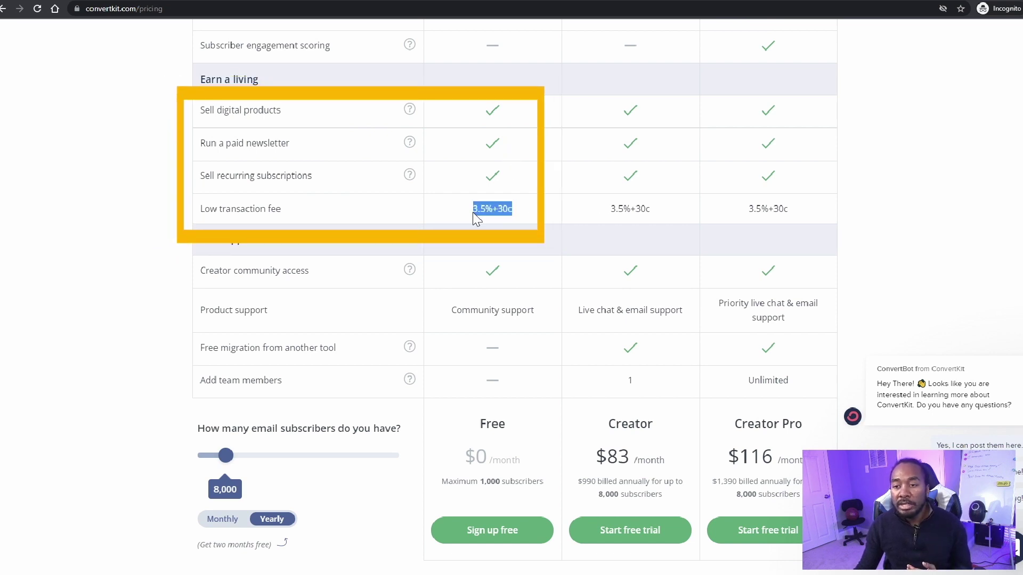
click(547, 220)
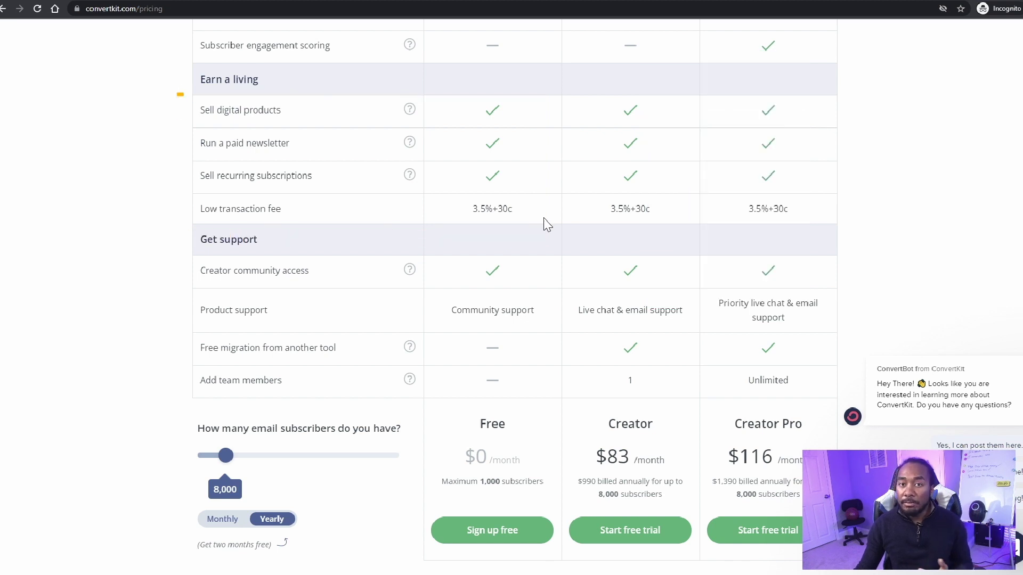
scroll(546, 225, down, 1)
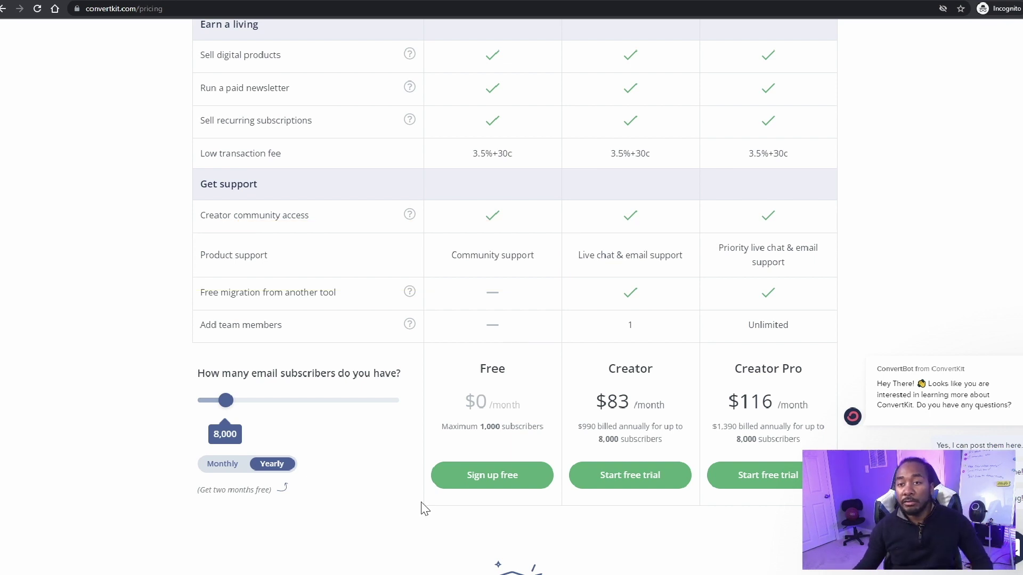
click(492, 475)
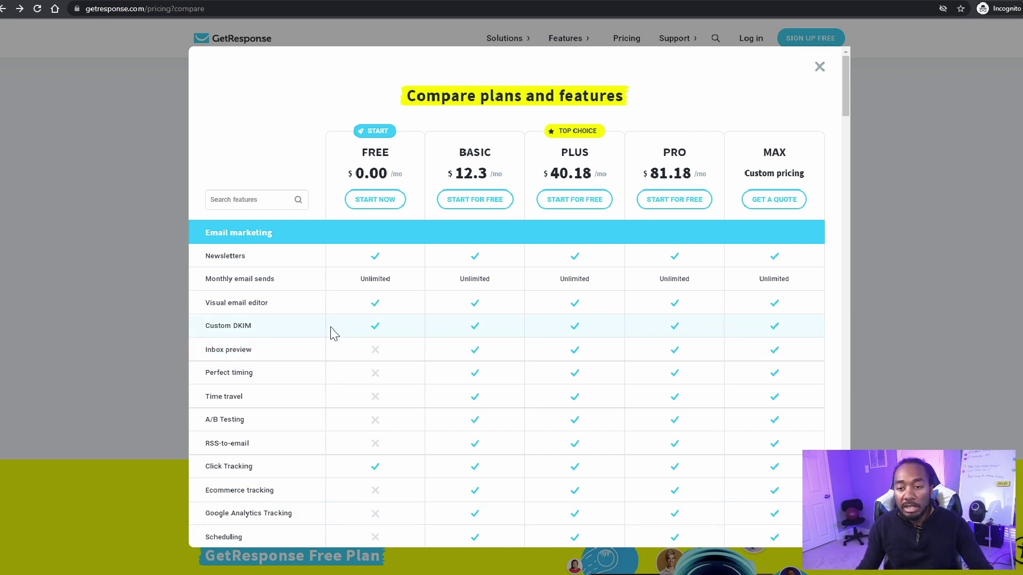
scroll(389, 348, down, 1)
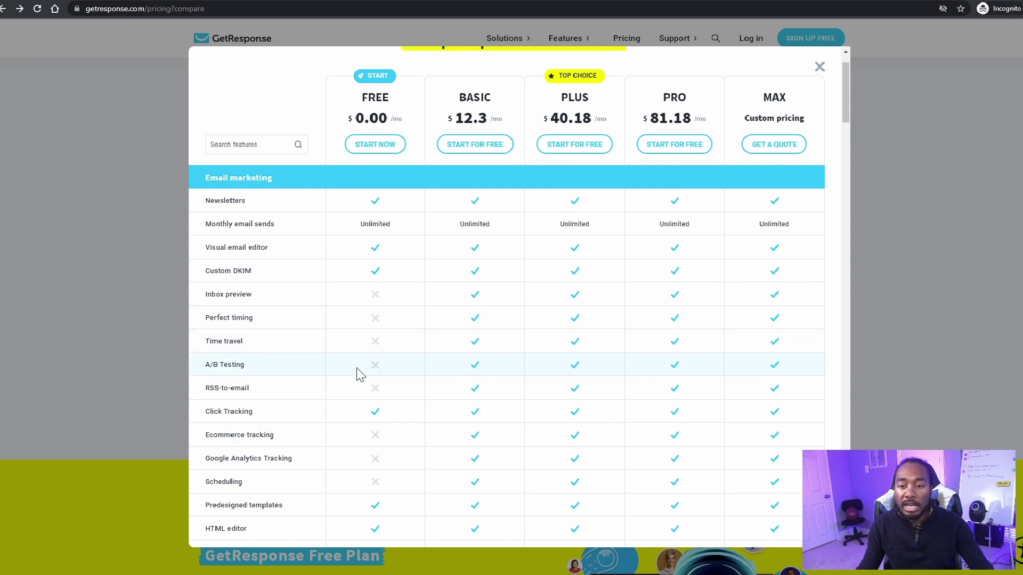
scroll(372, 366, down, 1)
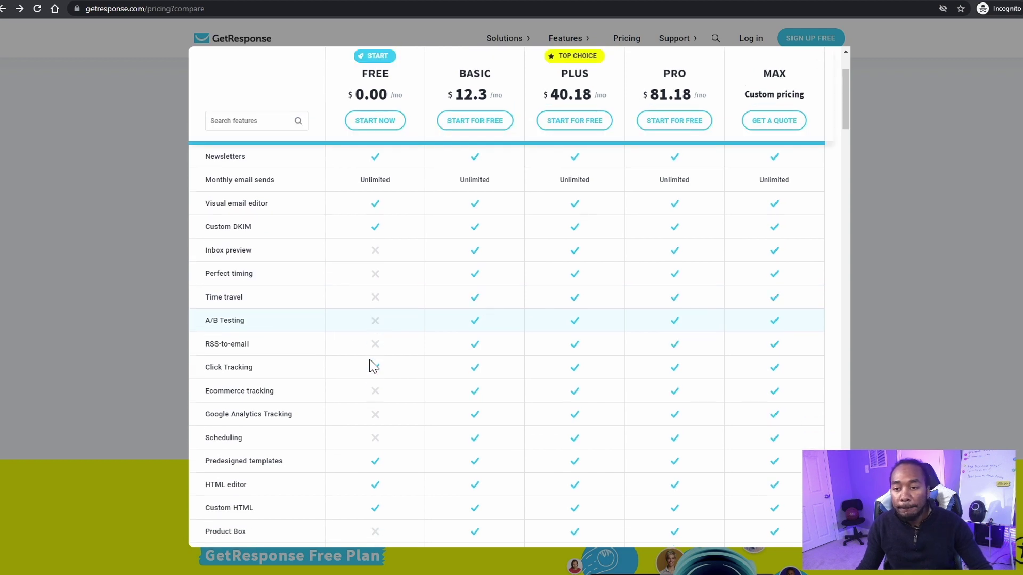
scroll(384, 373, down, 1)
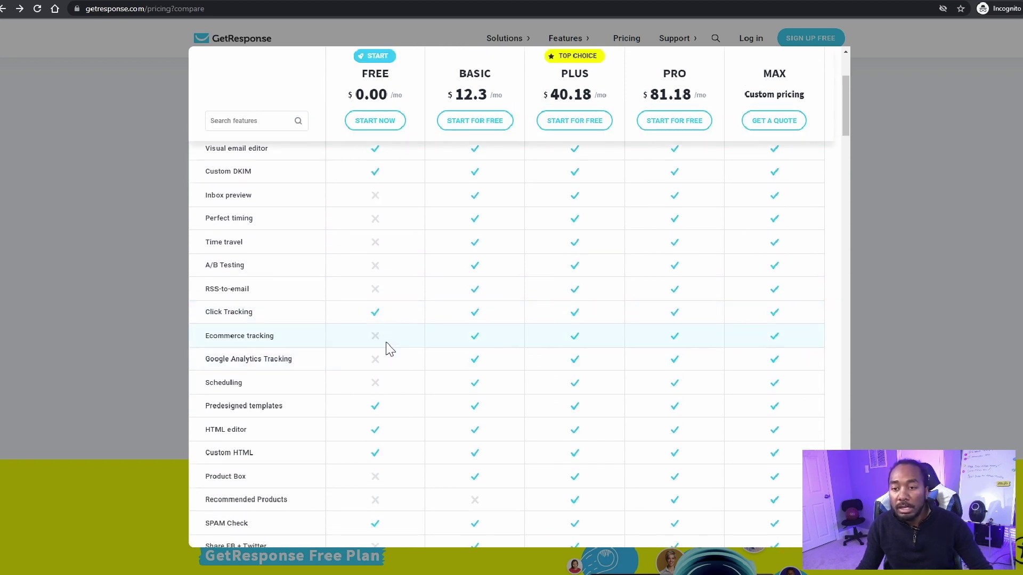
scroll(389, 347, down, 1)
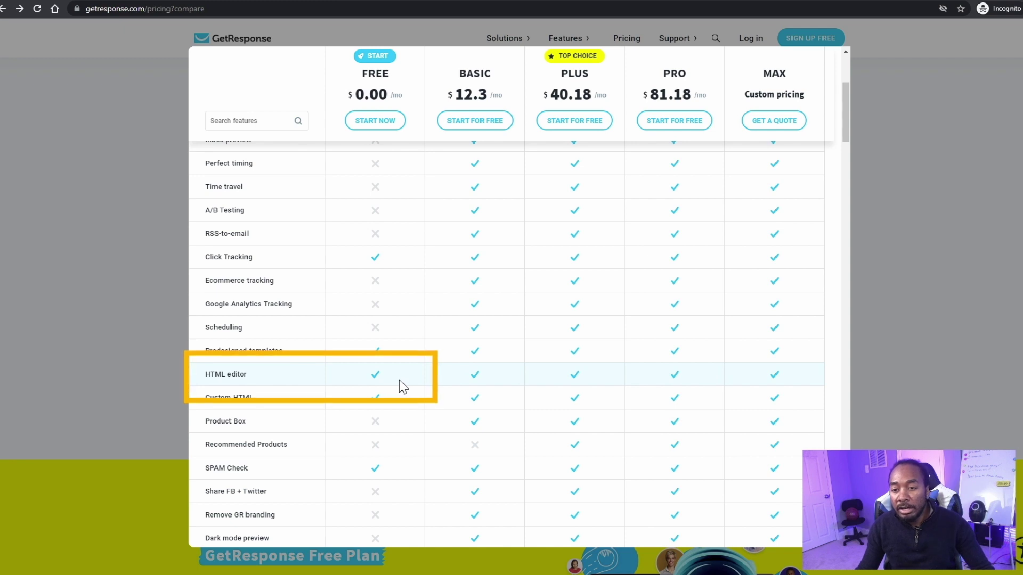
scroll(401, 375, down, 2)
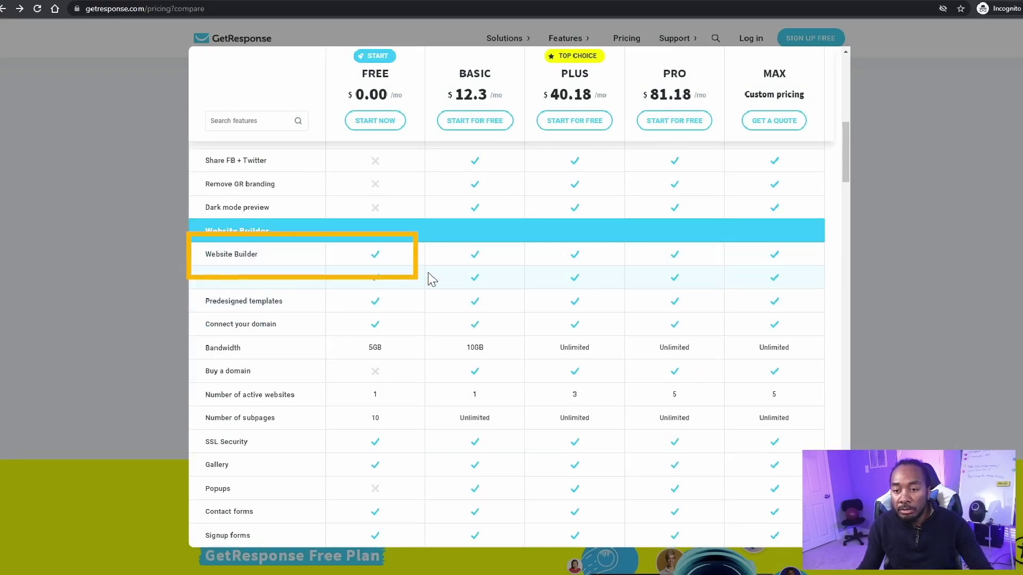
scroll(315, 289, down, 1)
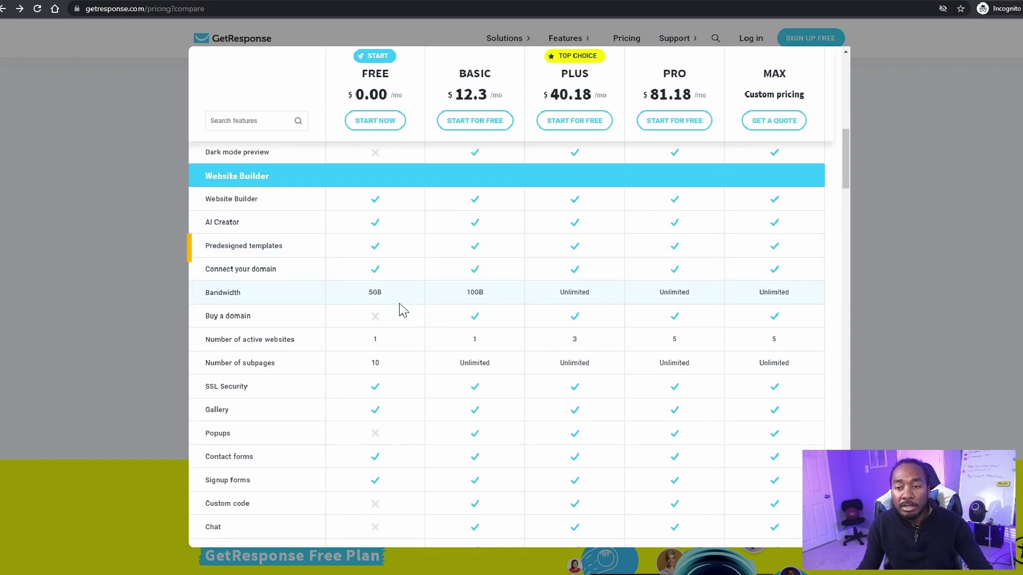
scroll(403, 310, down, 1)
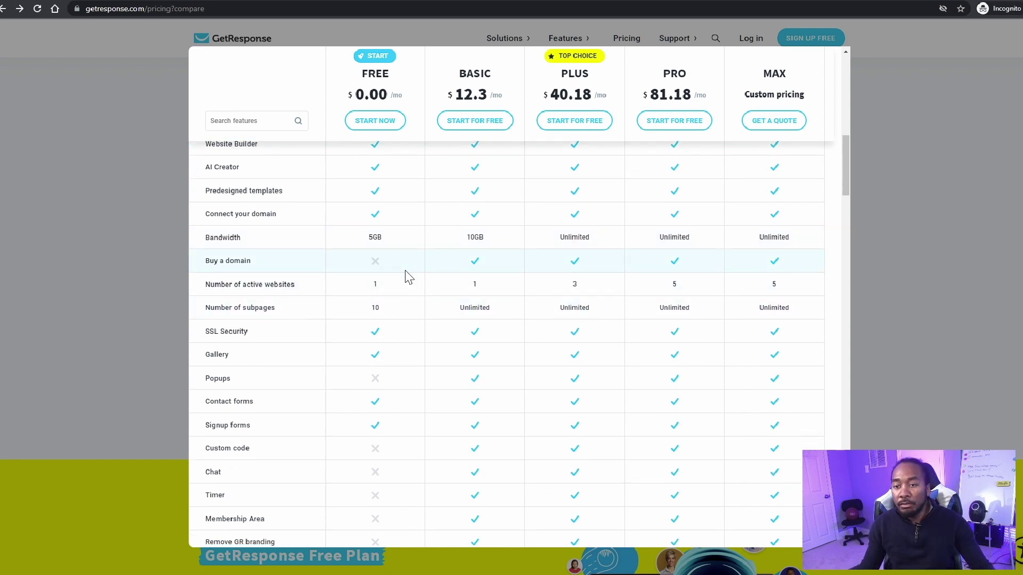
scroll(406, 276, down, 2)
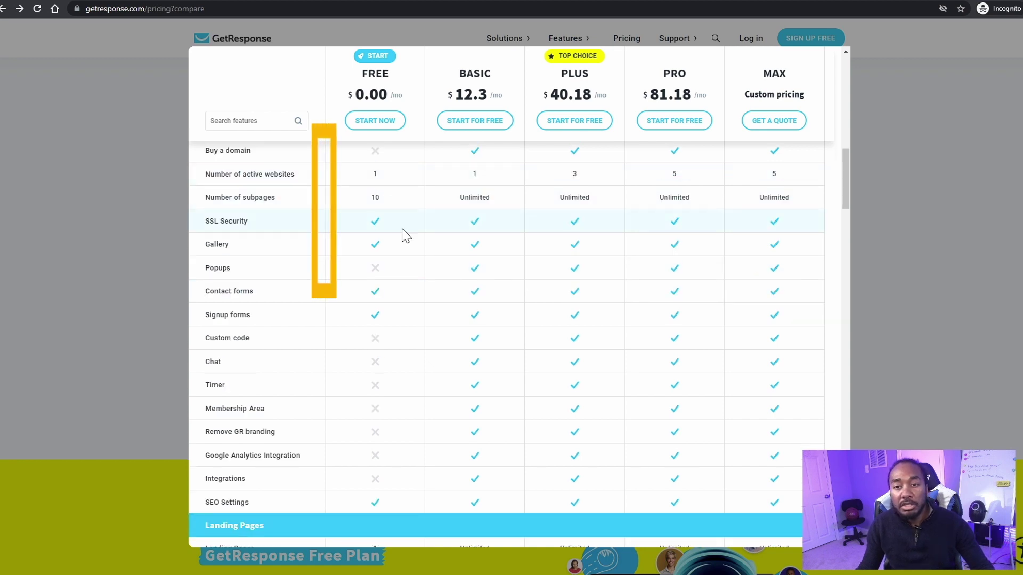
scroll(403, 238, down, 1)
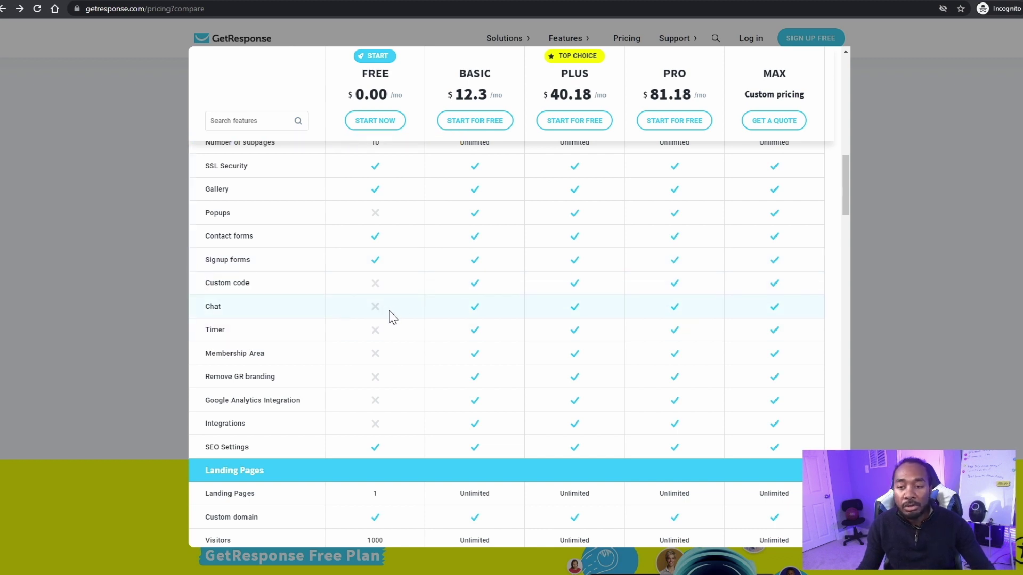
scroll(392, 316, down, 1)
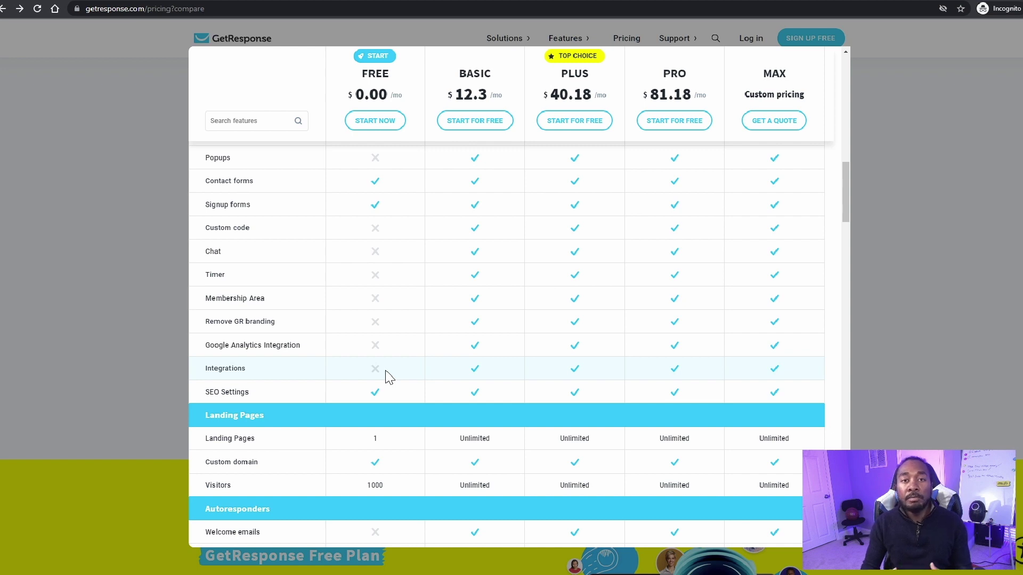
scroll(385, 376, down, 2)
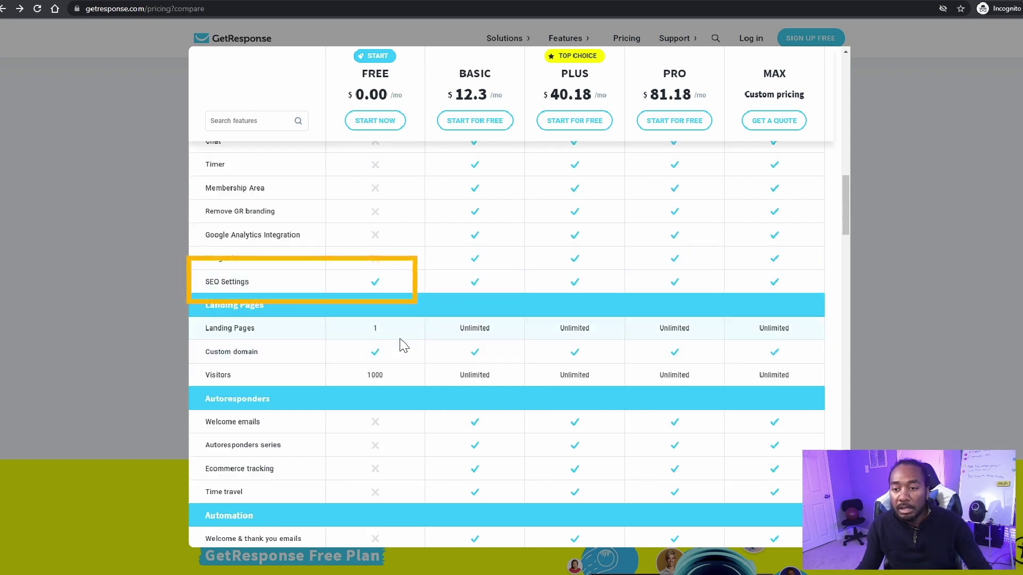
scroll(403, 344, down, 1)
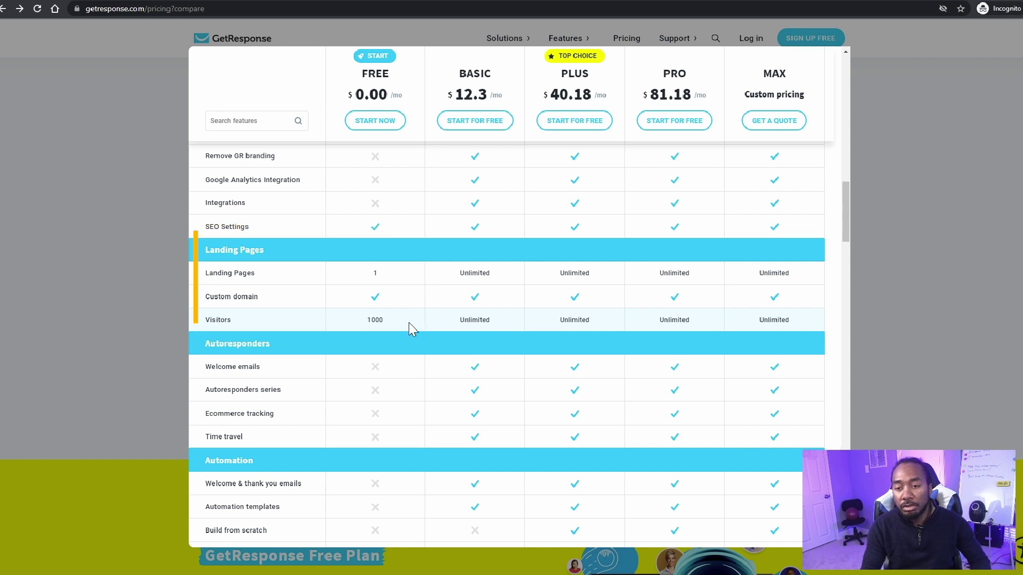
scroll(408, 322, down, 2)
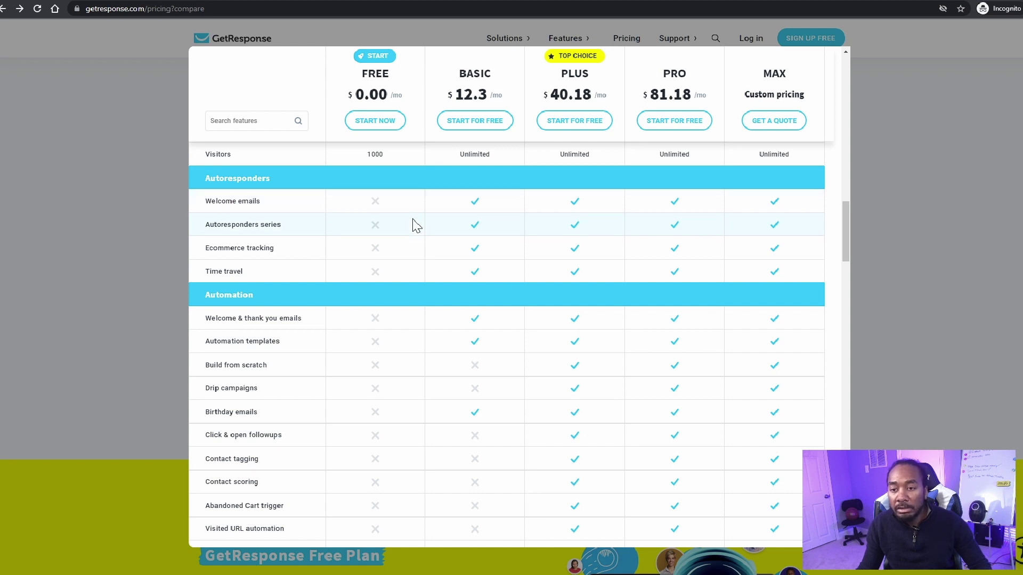
scroll(416, 232, down, 1)
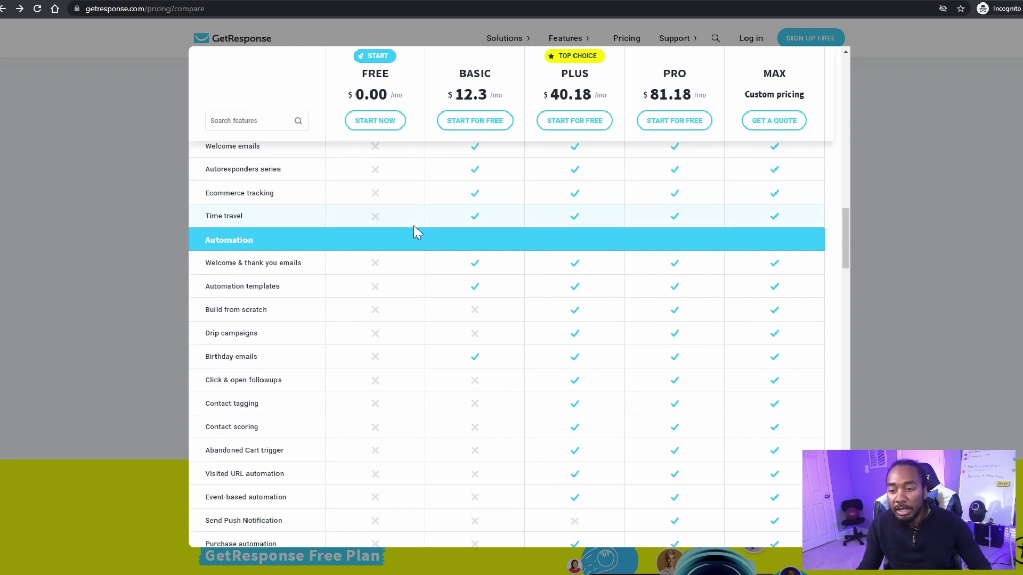
scroll(415, 232, down, 1)
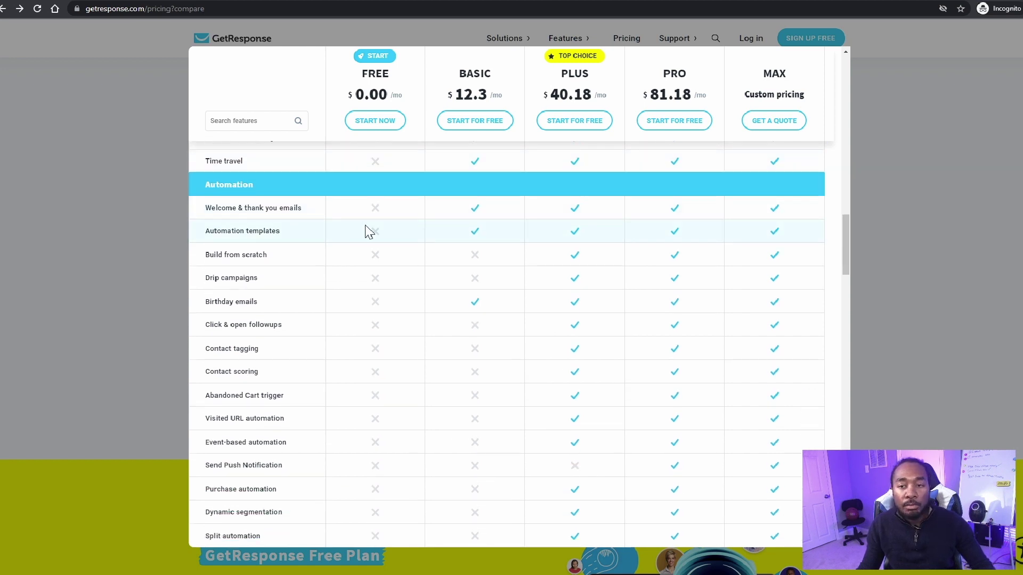
scroll(384, 235, down, 1)
scroll(394, 236, down, 5)
scroll(404, 311, down, 5)
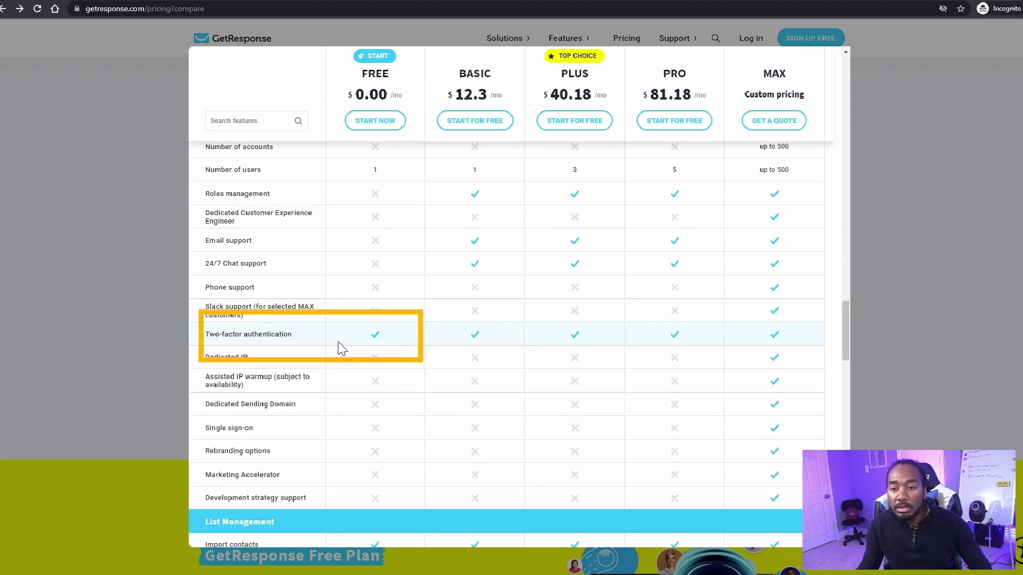
scroll(409, 341, up, 1)
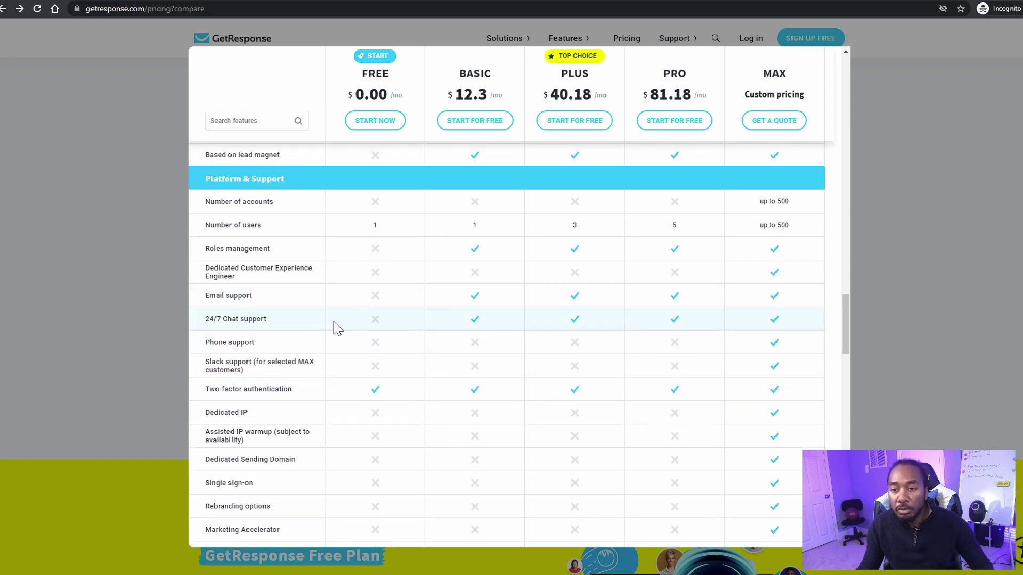
scroll(376, 293, down, 5)
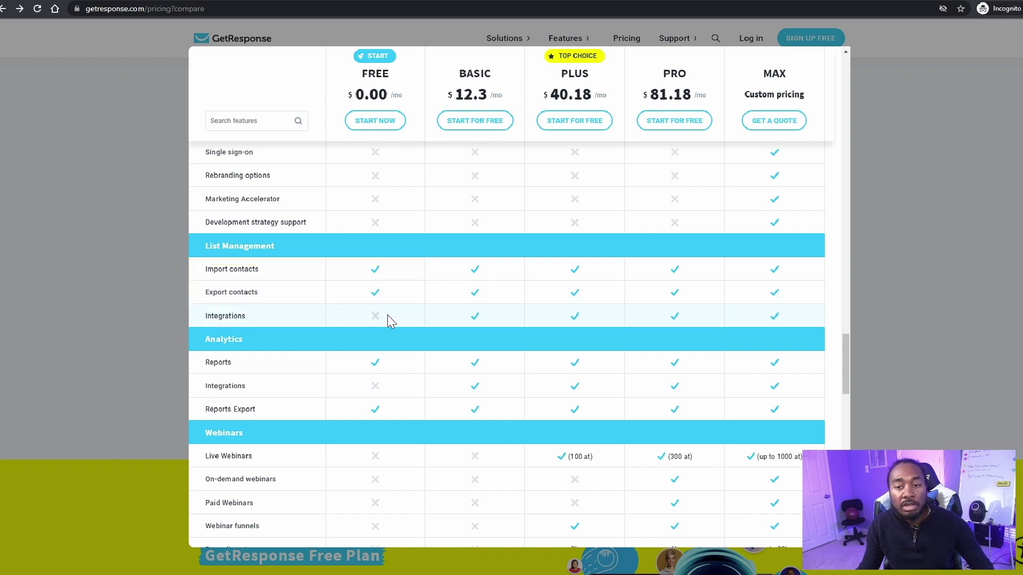
scroll(388, 316, down, 1)
scroll(388, 323, down, 4)
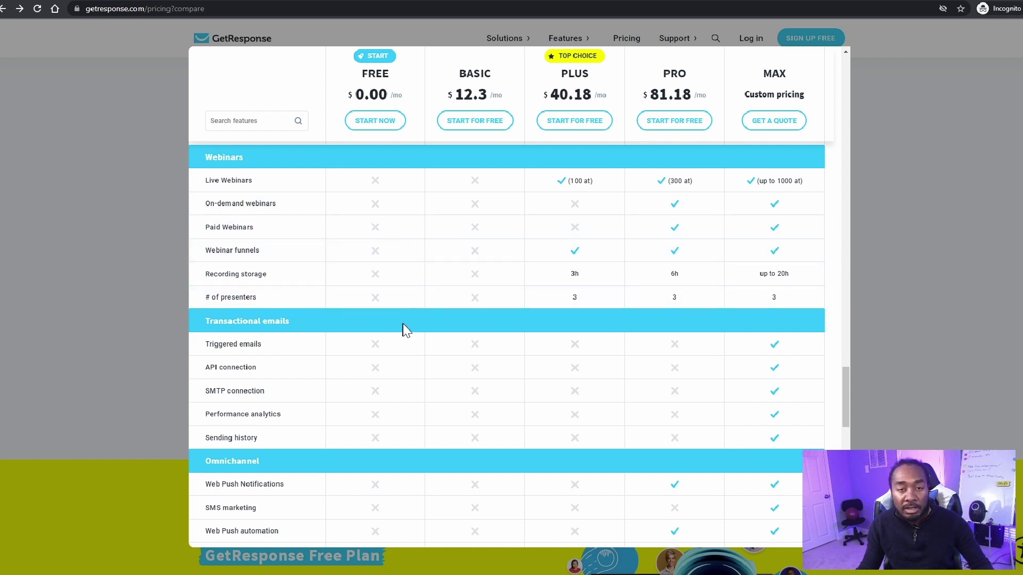
scroll(403, 331, down, 1)
scroll(403, 331, down, 6)
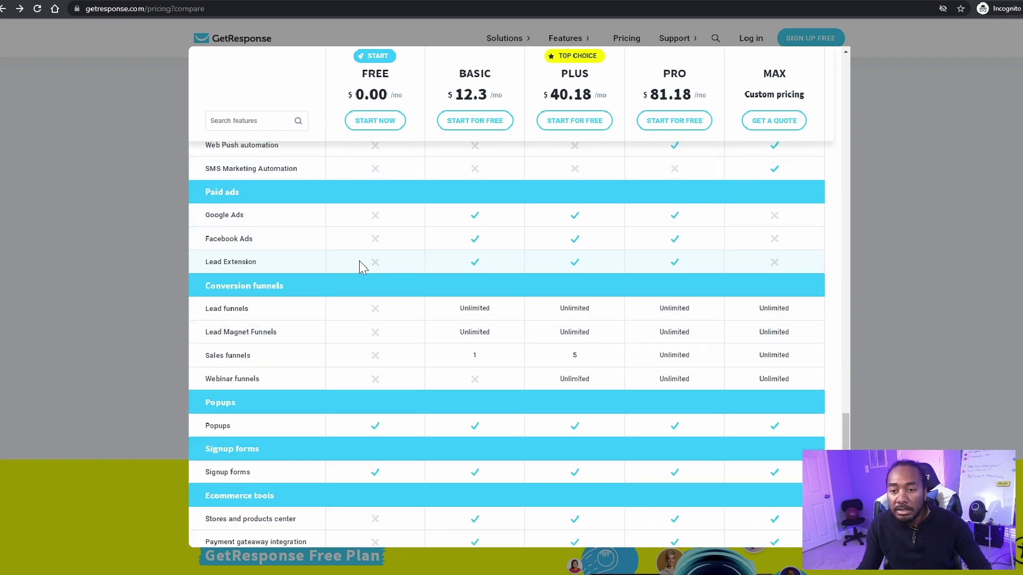
scroll(359, 266, down, 2)
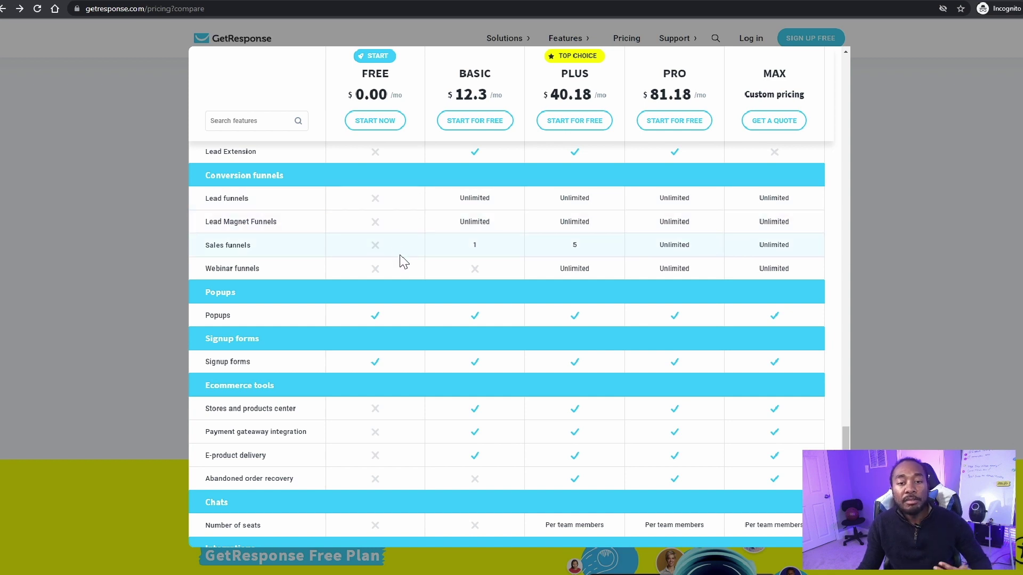
scroll(403, 261, down, 5)
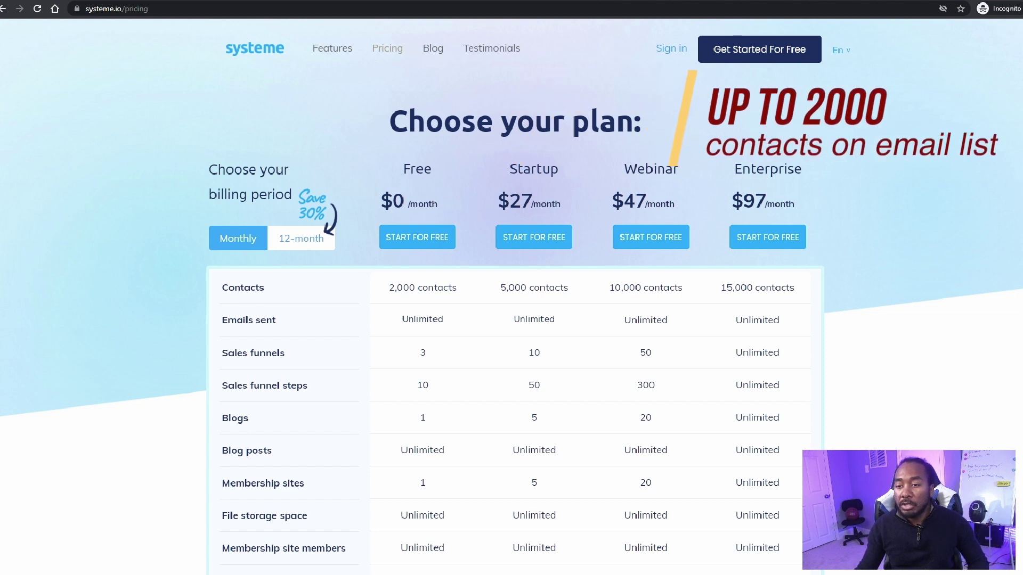
scroll(559, 358, down, 1)
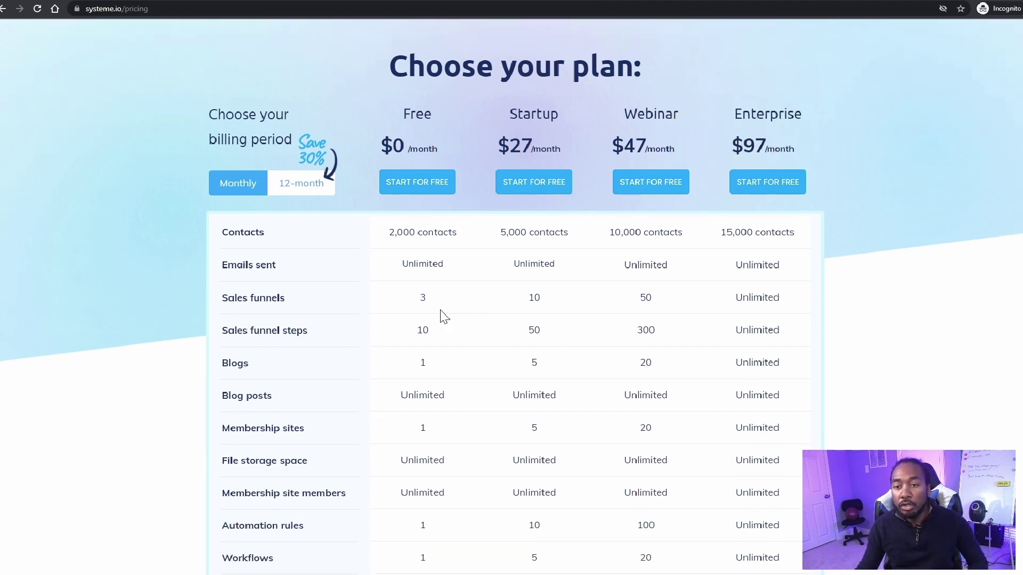
scroll(440, 316, down, 1)
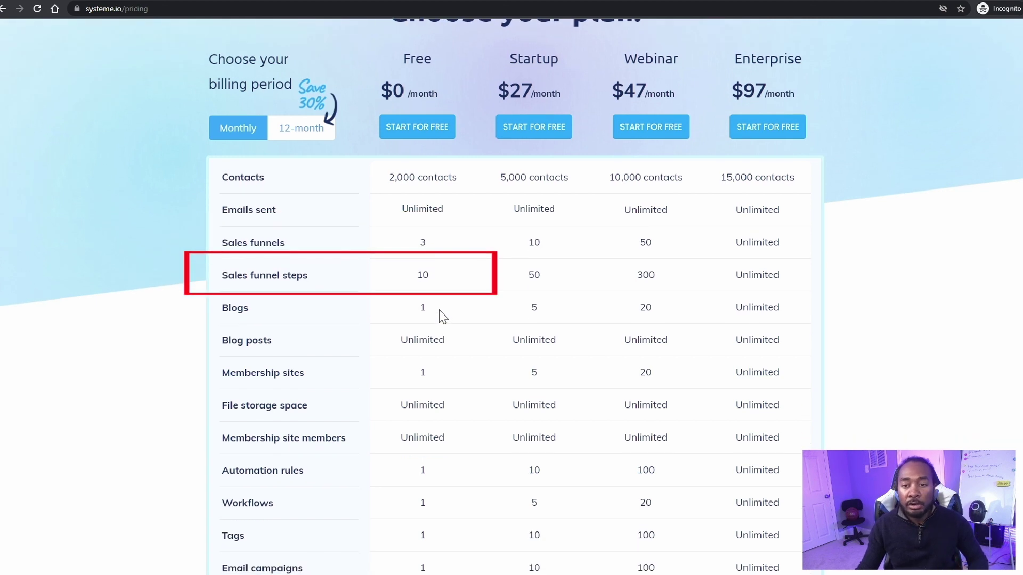
scroll(439, 316, down, 2)
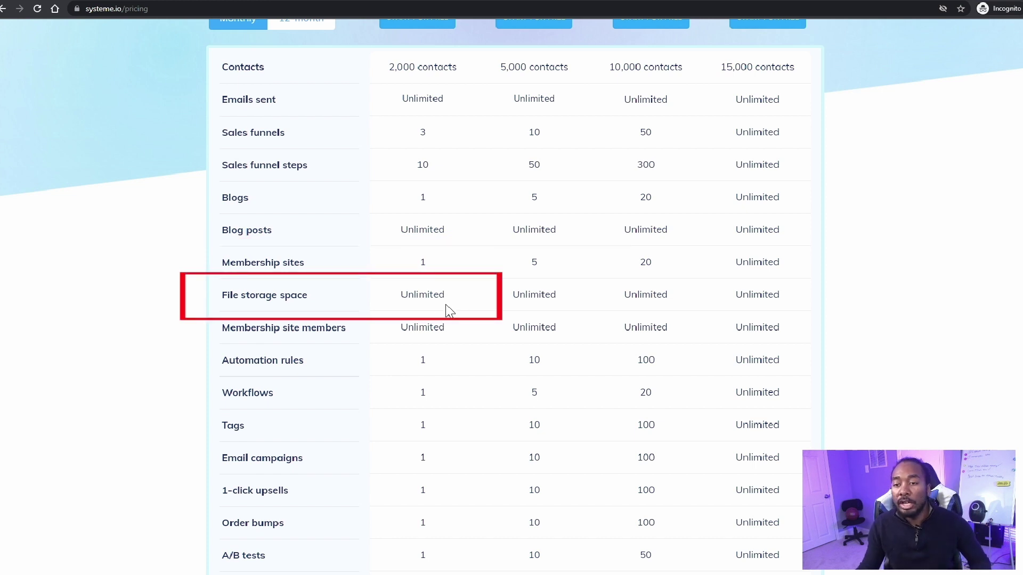
scroll(481, 302, down, 2)
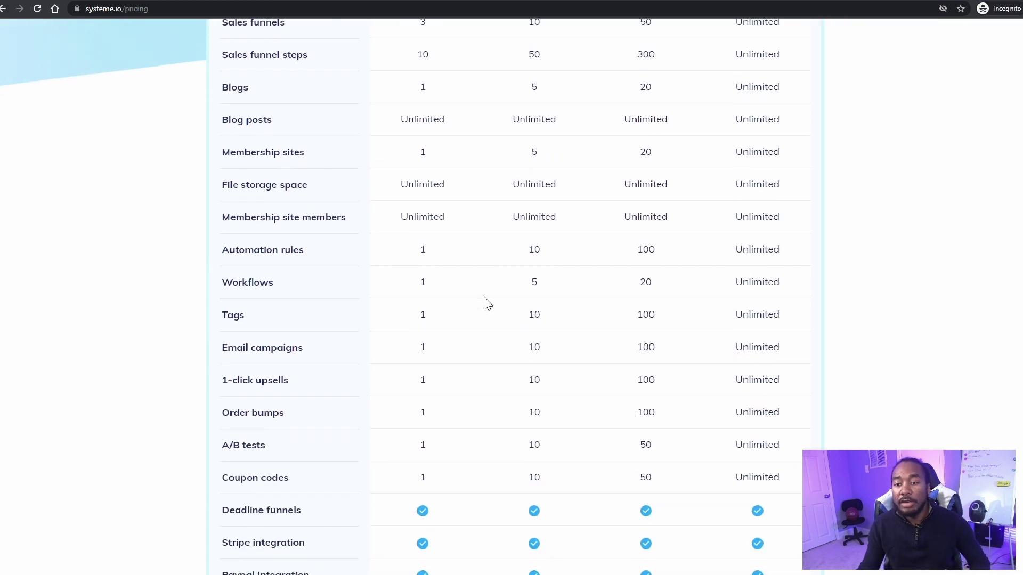
scroll(484, 247, down, 1)
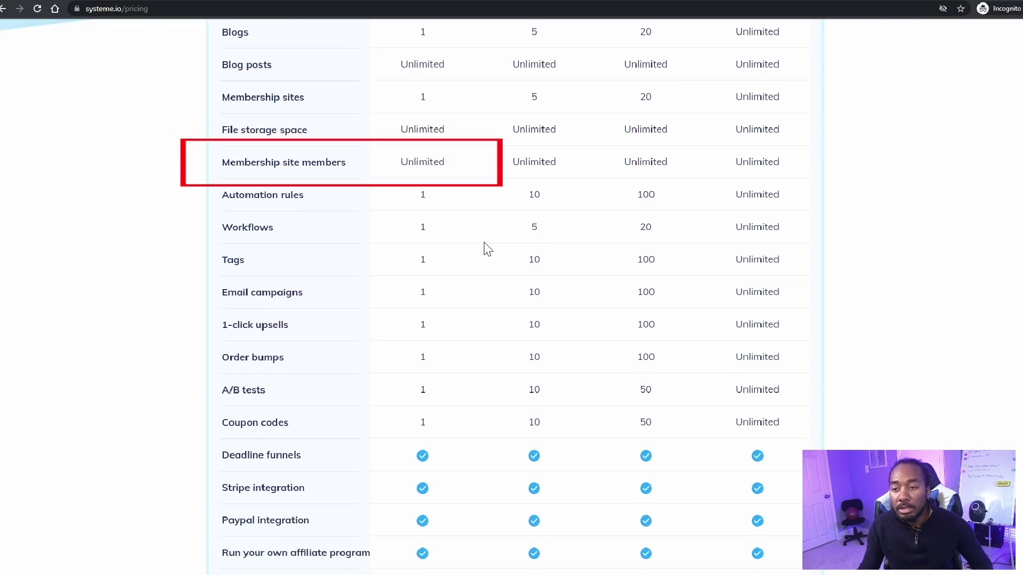
scroll(484, 247, down, 1)
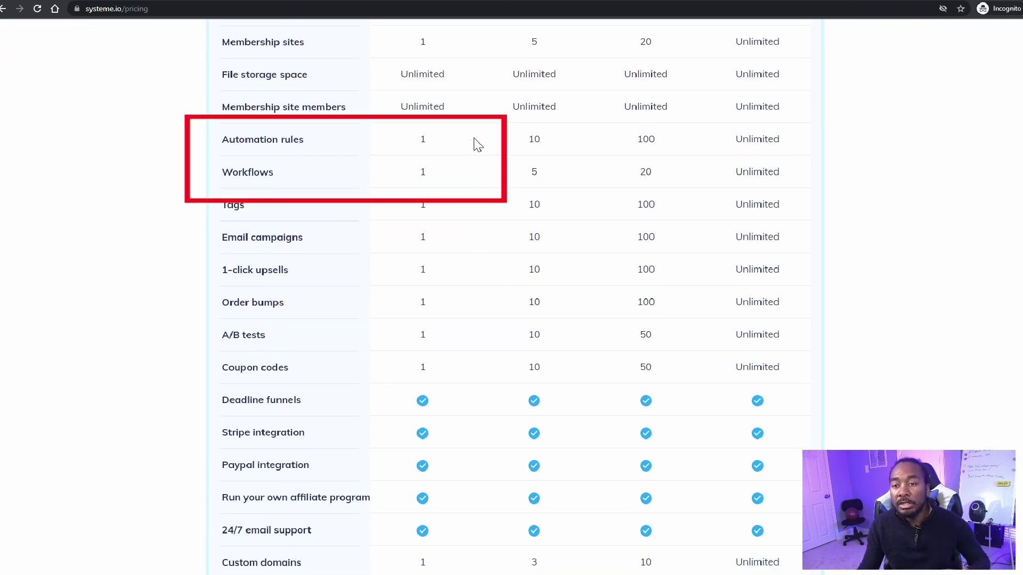
scroll(452, 229, down, 1)
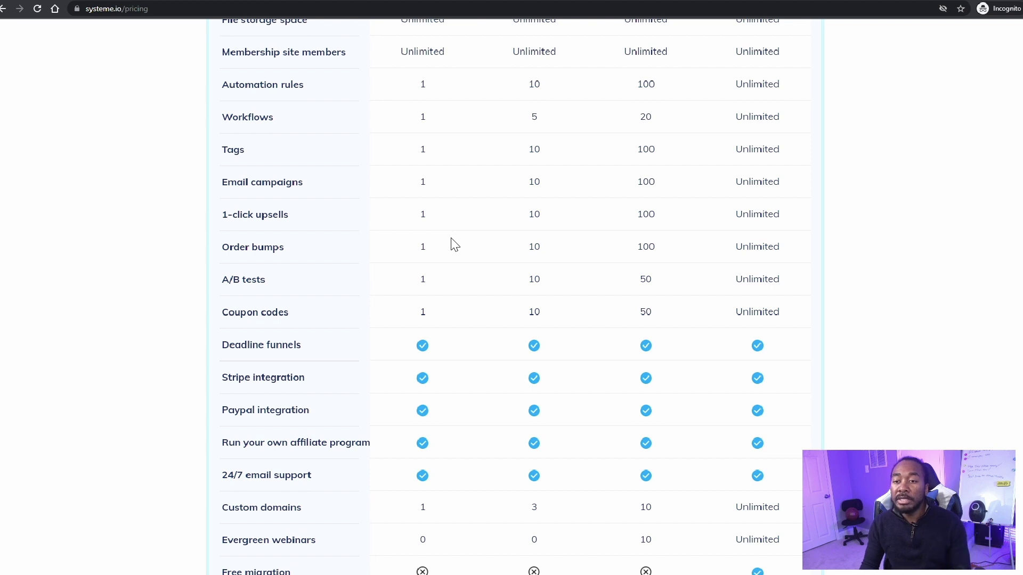
scroll(444, 299, down, 2)
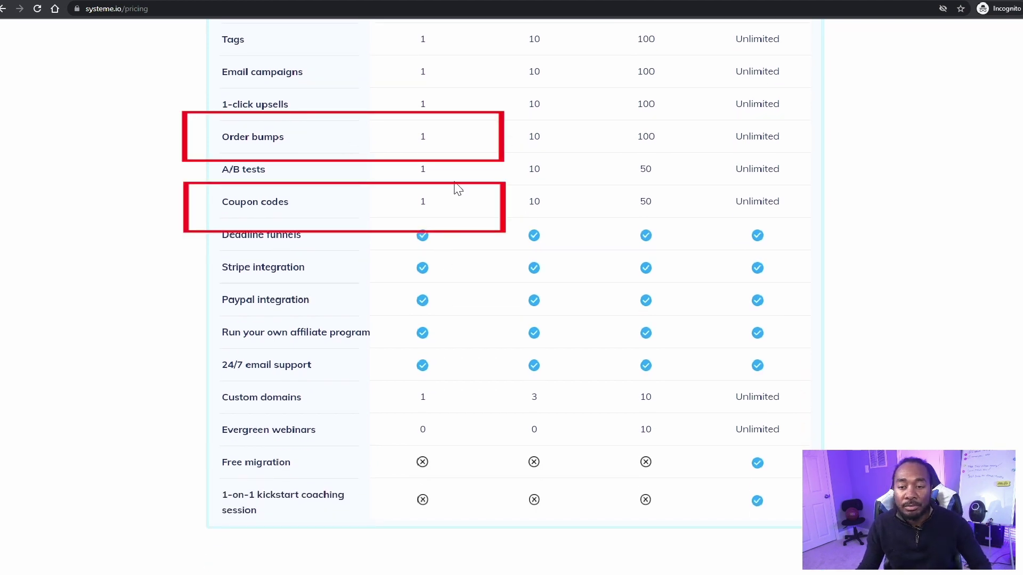
scroll(503, 323, down, 1)
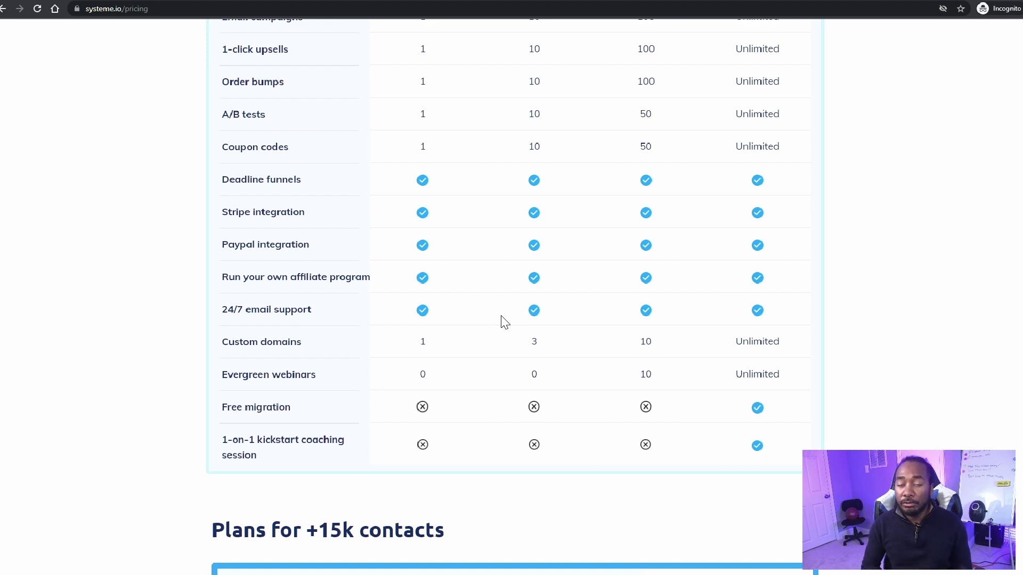
scroll(953, 387, down, 10)
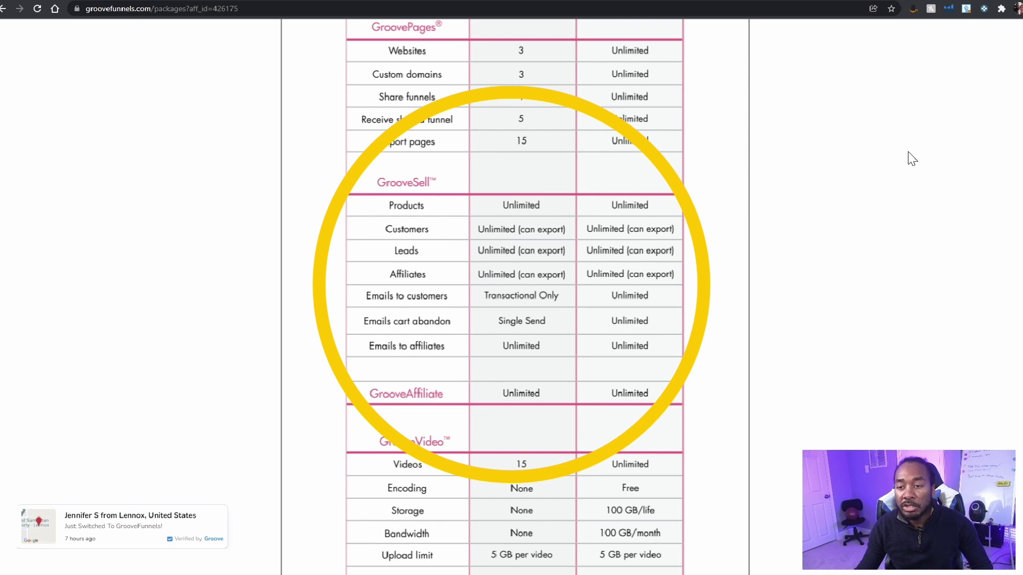
scroll(911, 160, down, 2)
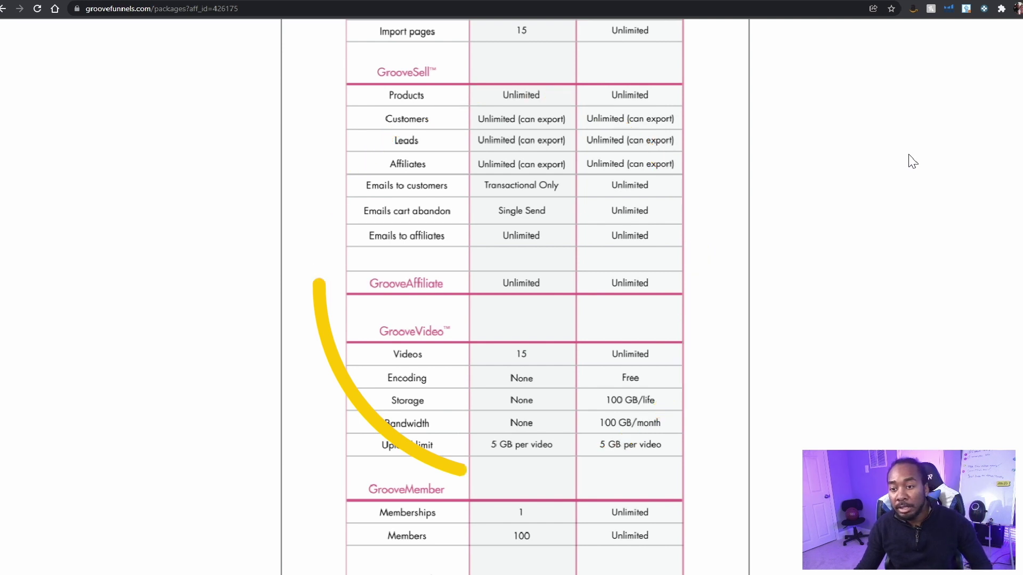
scroll(913, 163, down, 1)
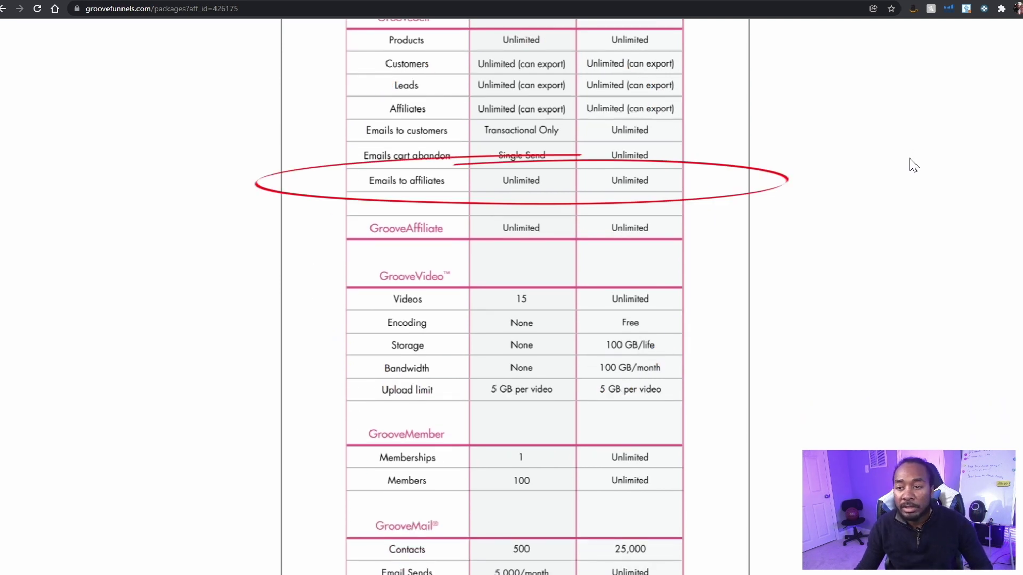
scroll(913, 166, down, 1)
scroll(913, 167, down, 1)
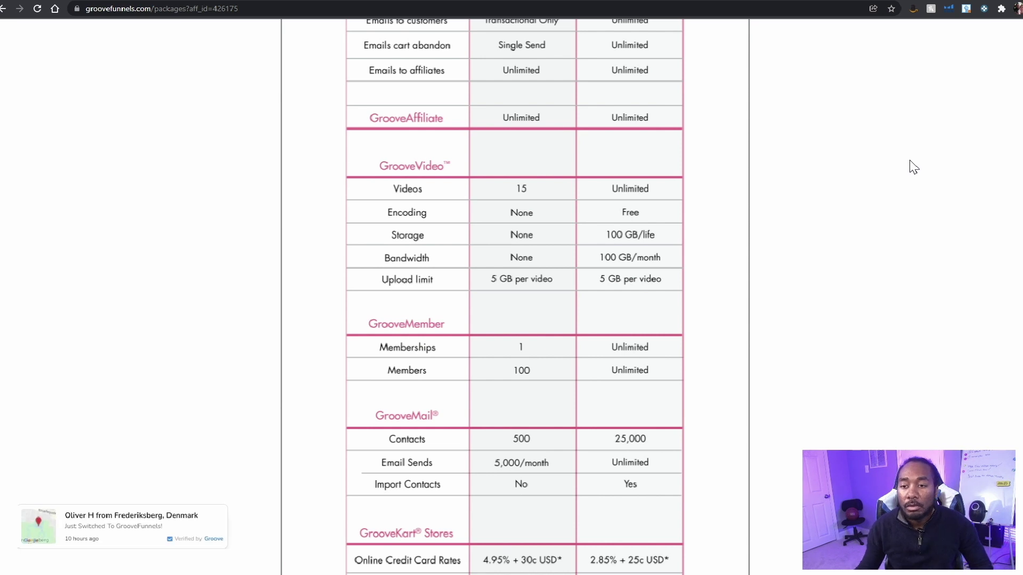
scroll(873, 293, down, 1)
scroll(871, 292, down, 1)
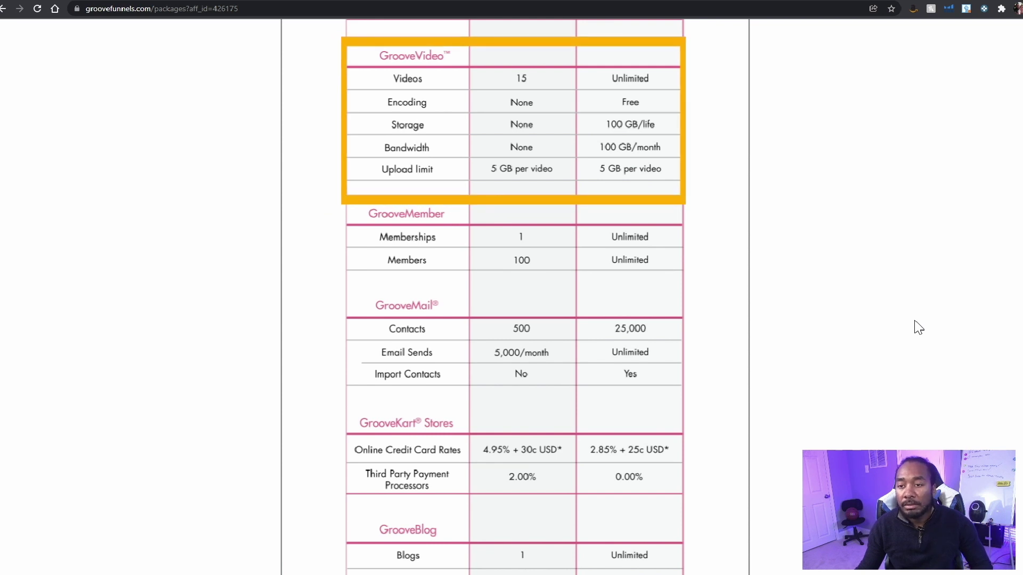
scroll(918, 327, down, 1)
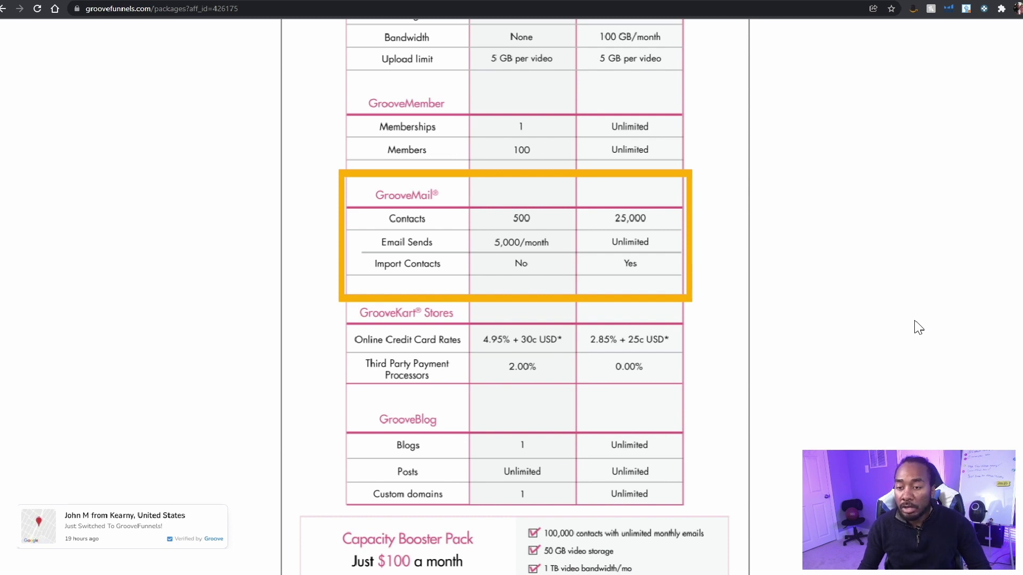
scroll(918, 328, down, 2)
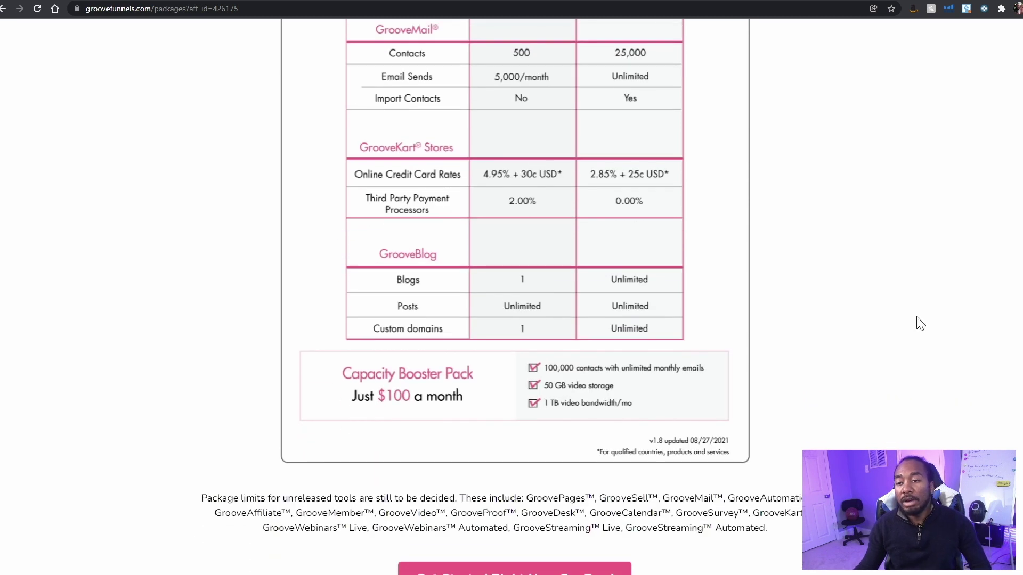